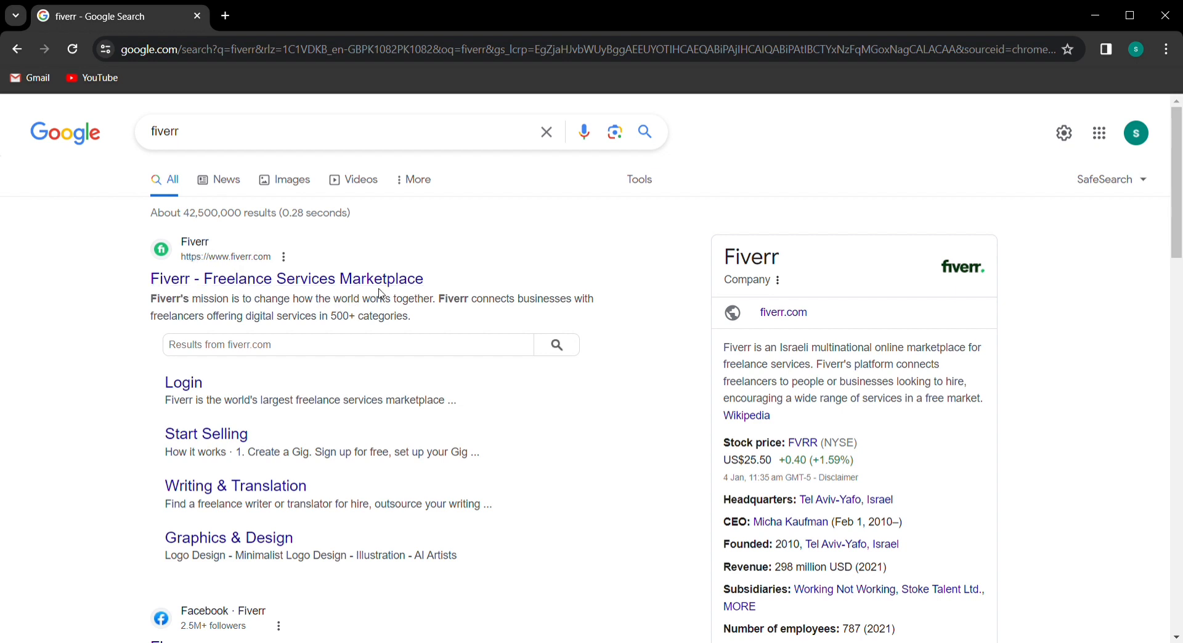
Open Fiverr from the search results, view its Become a Seller page, and start joining with a Google account
click(192, 258)
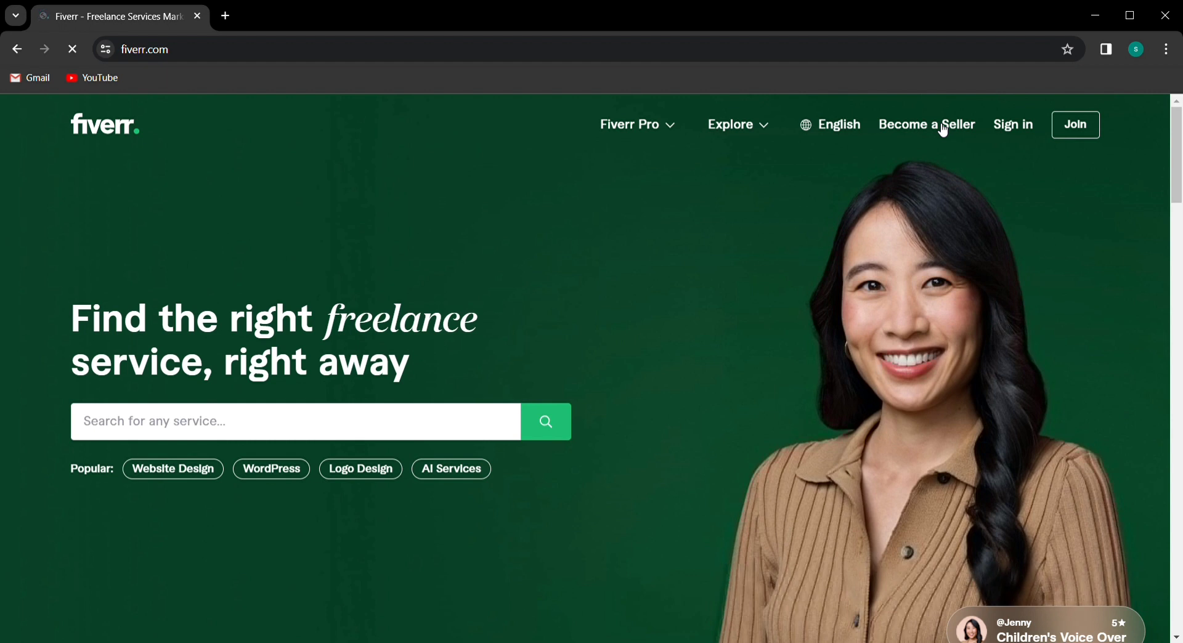
click(901, 128)
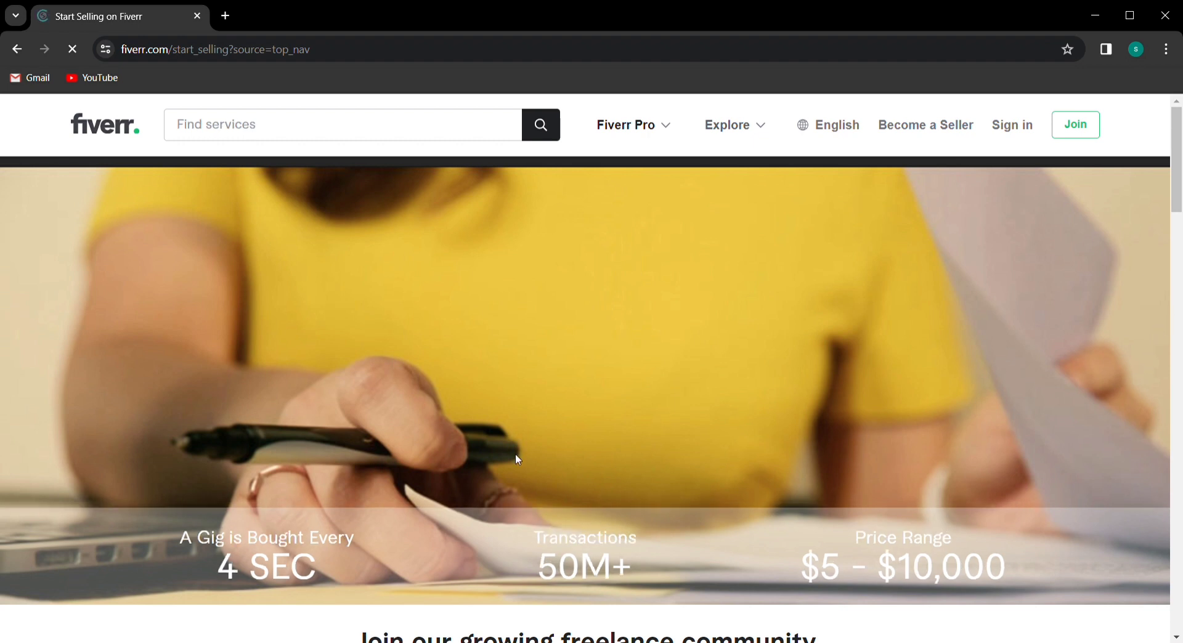
scroll(515, 453, down, 2)
scroll(516, 459, down, 3)
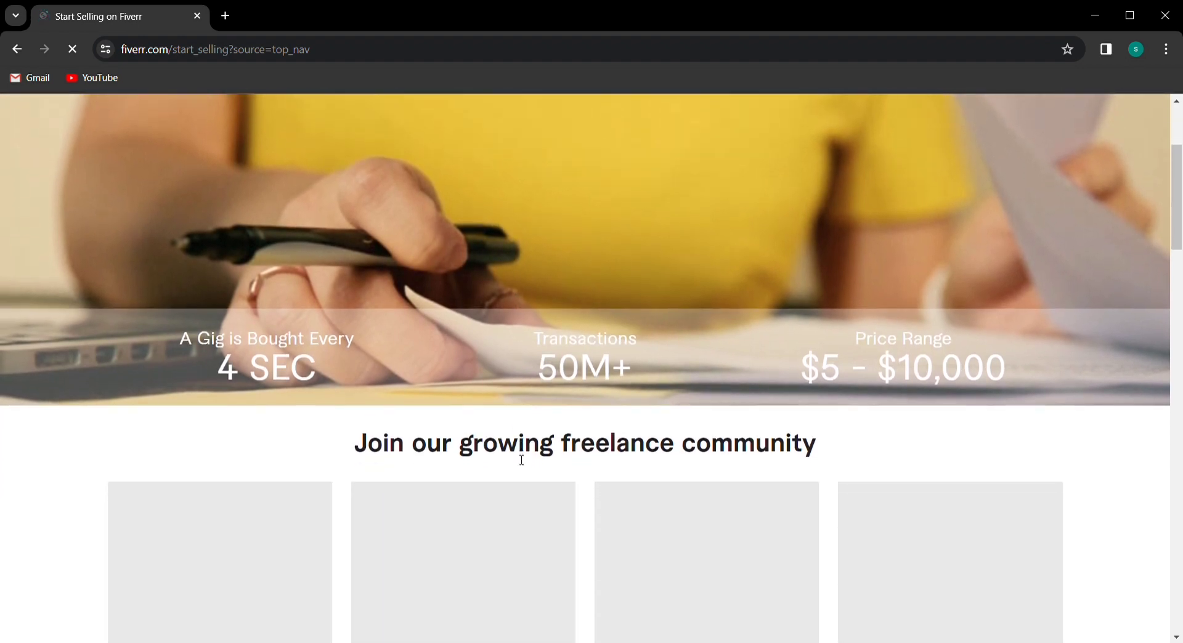
scroll(521, 461, up, 4)
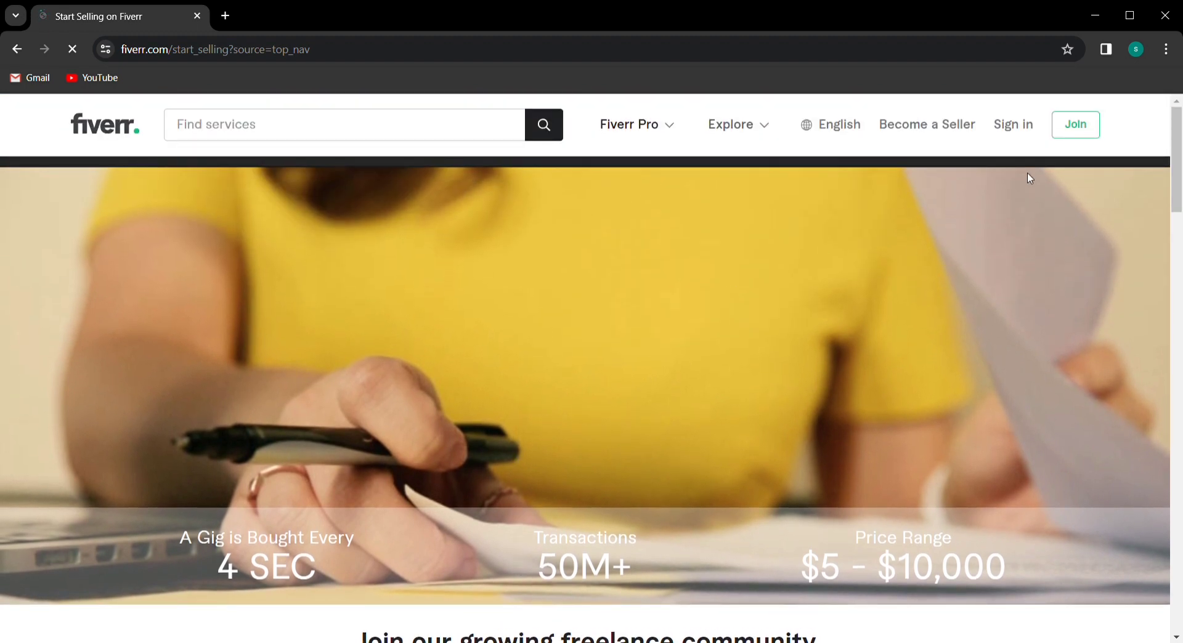
click(1078, 137)
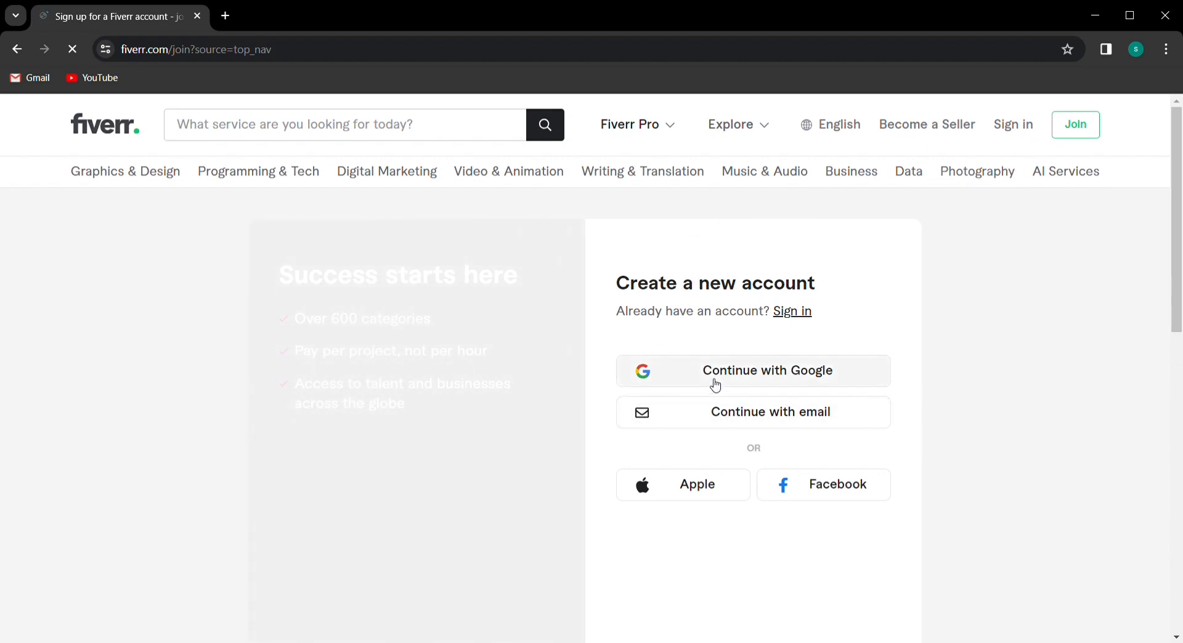
click(754, 375)
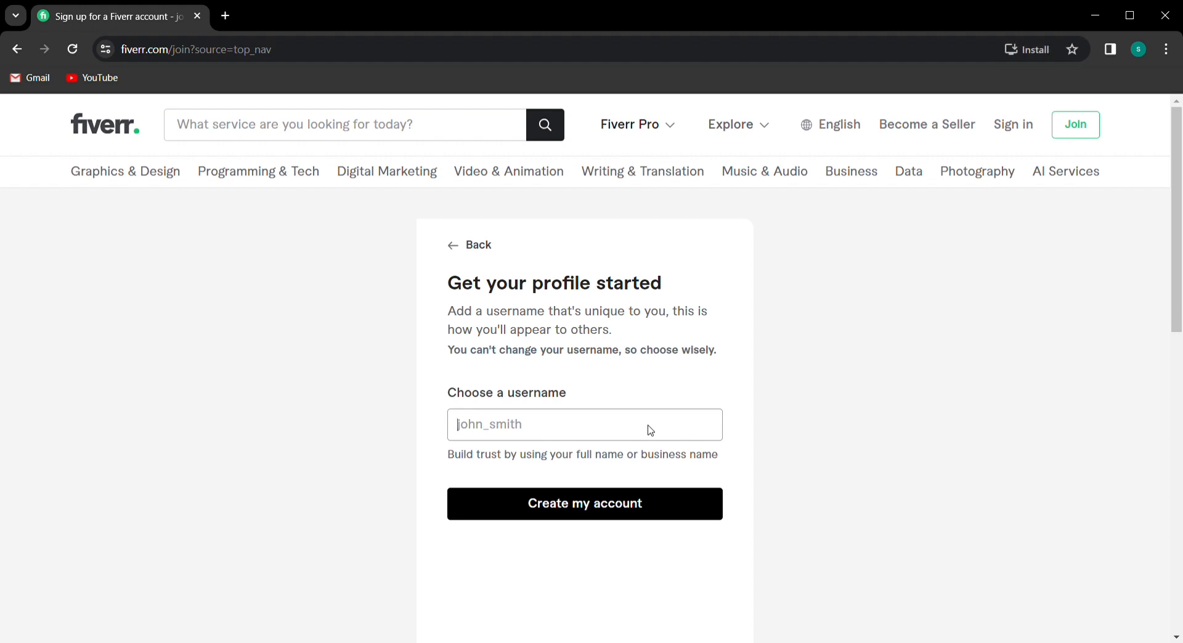
Try to create the account with the username "spanish designr"
text(spar)
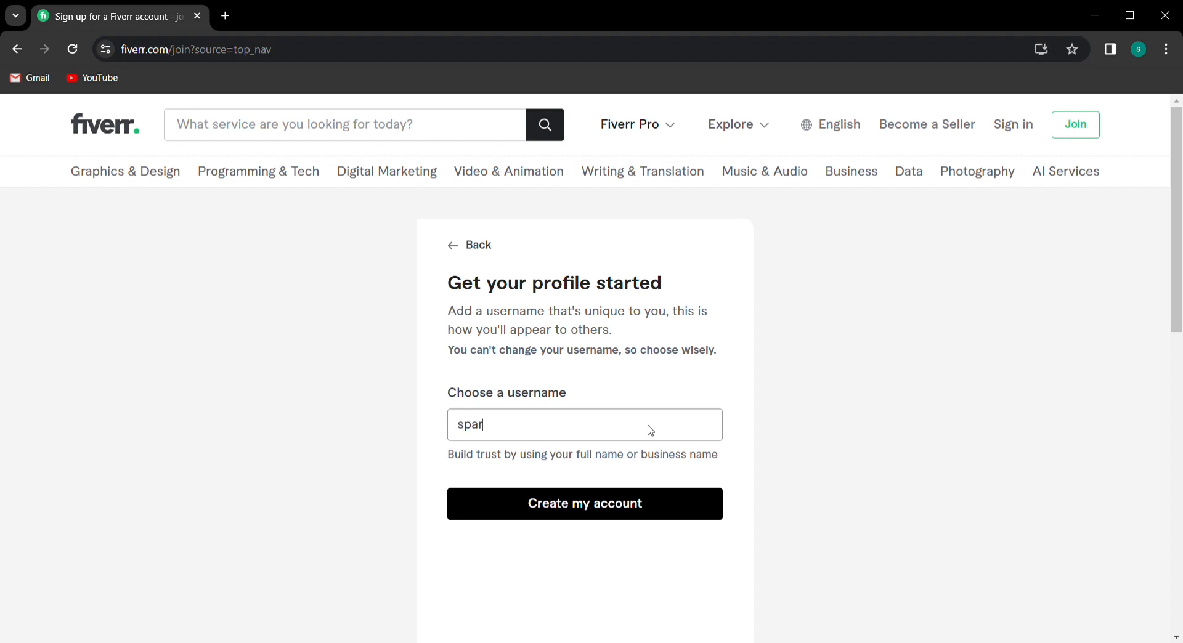
text(nish design)
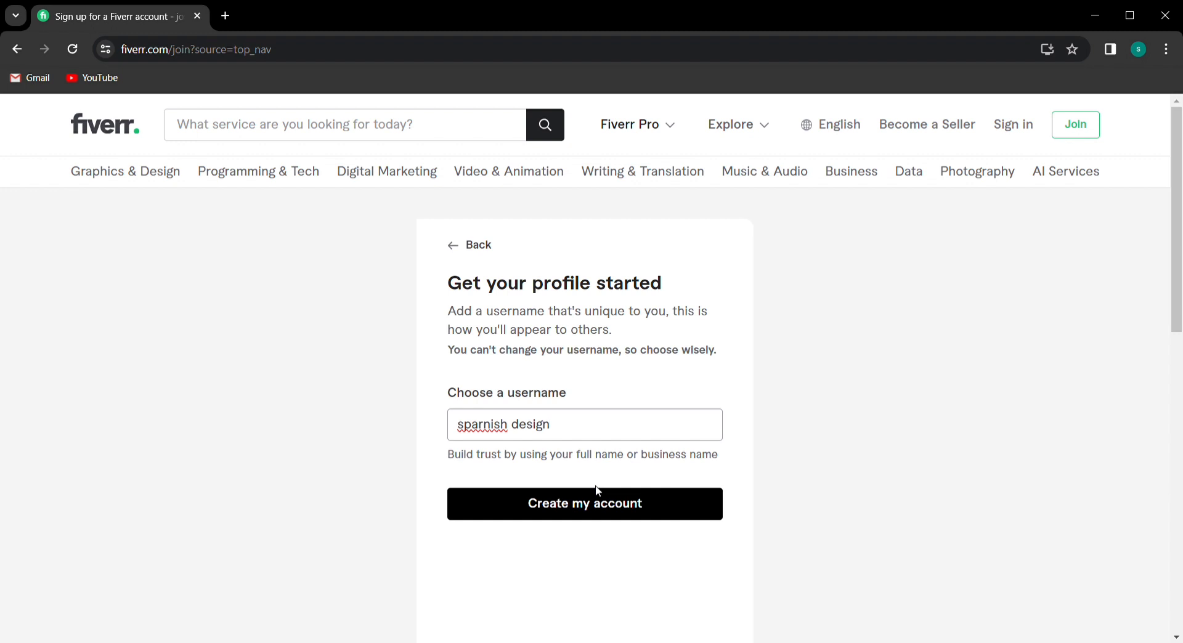
click(540, 427)
key(BackSpace)
key(BackSpace)
key(BackSpace)
key(BackSpace)
click(539, 431)
key(BackSpace)
key(BackSpace)
text(design)
key(BackSpace)
text(r)
click(563, 512)
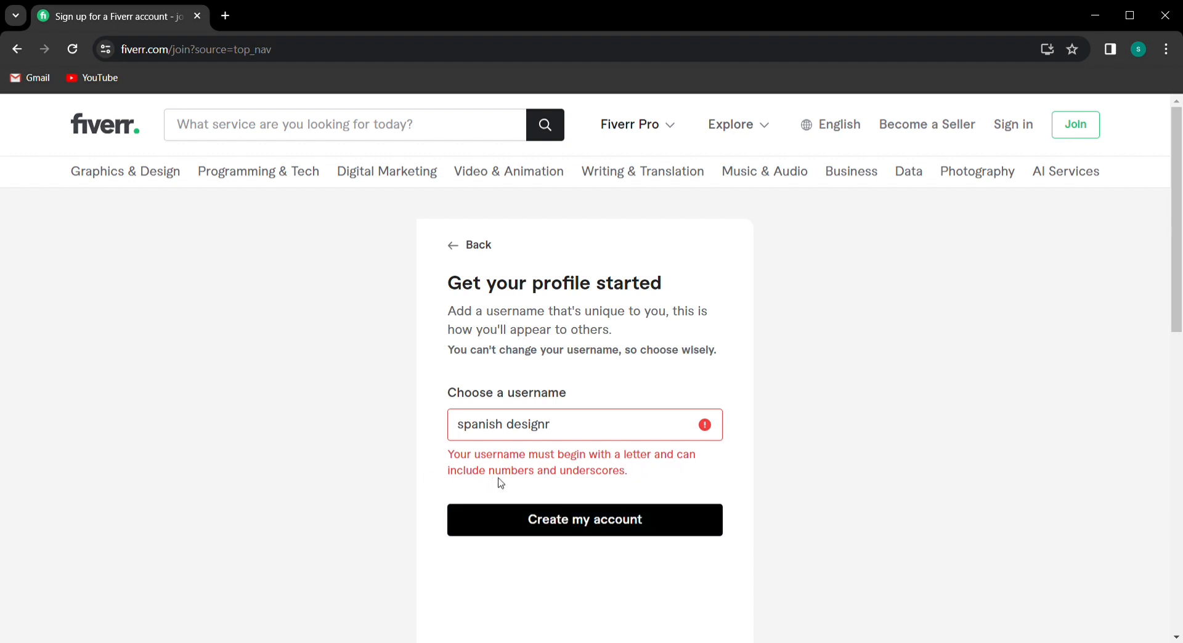
click(572, 438)
key(BackSpace)
key(BackSpace)
key(BackSpace)
key(BackSpace)
key(BackSpace)
key(BackSpace)
key(BackSpace)
key(BackSpace)
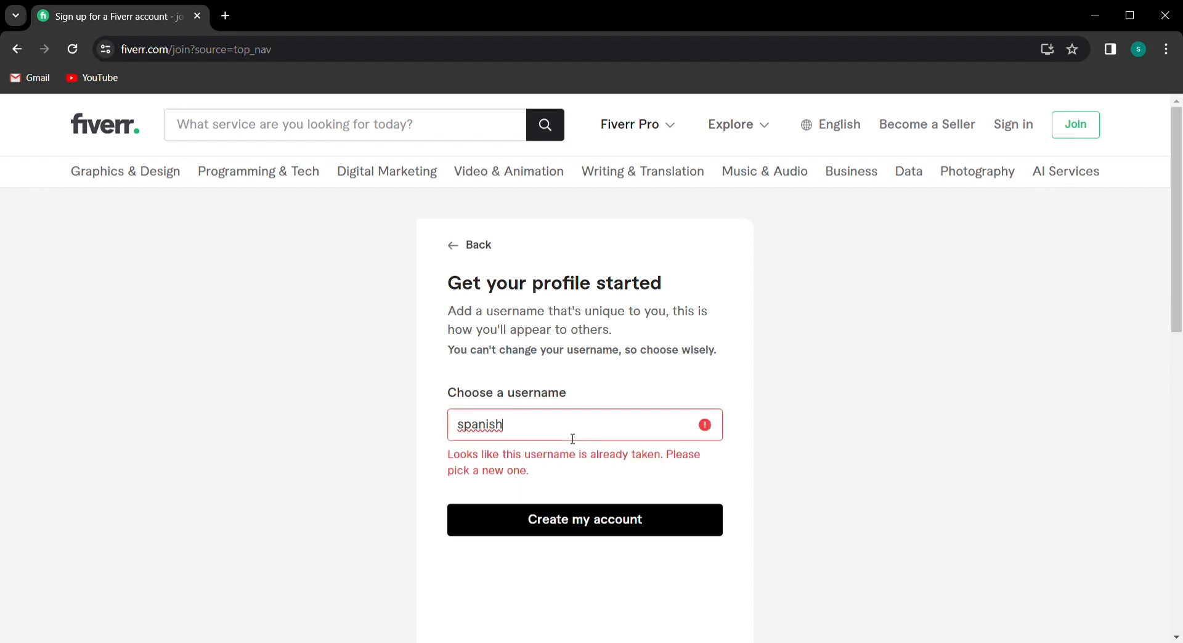
key(BackSpace)
key(BackSpace)
key(BackSpace)
key(BackSpace)
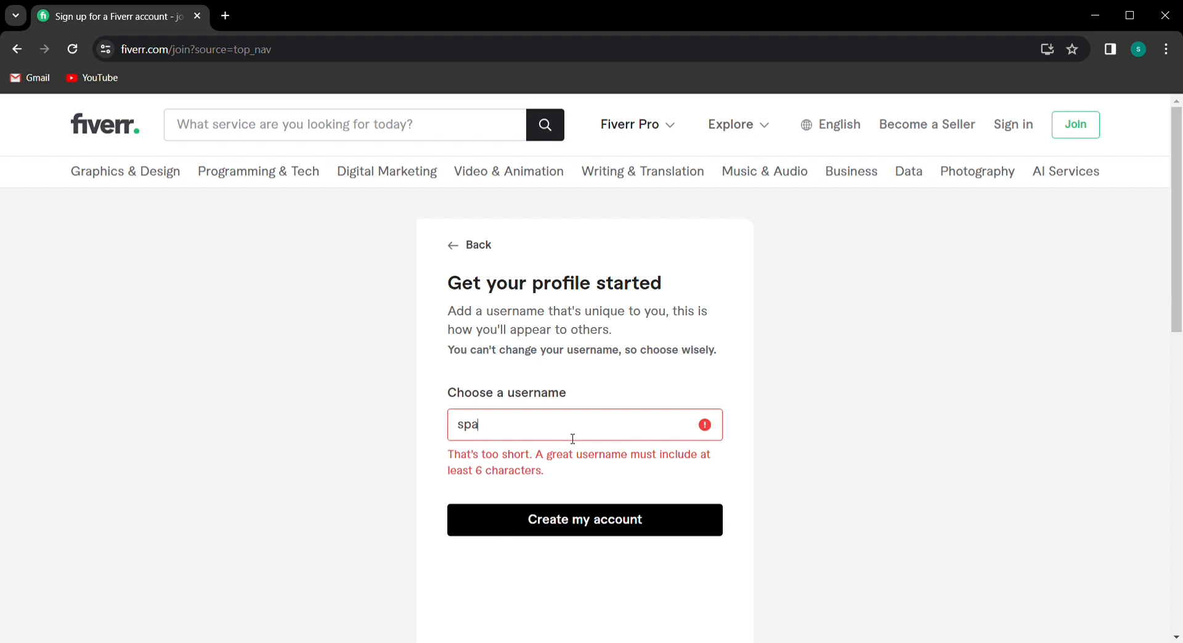
text(rnis)
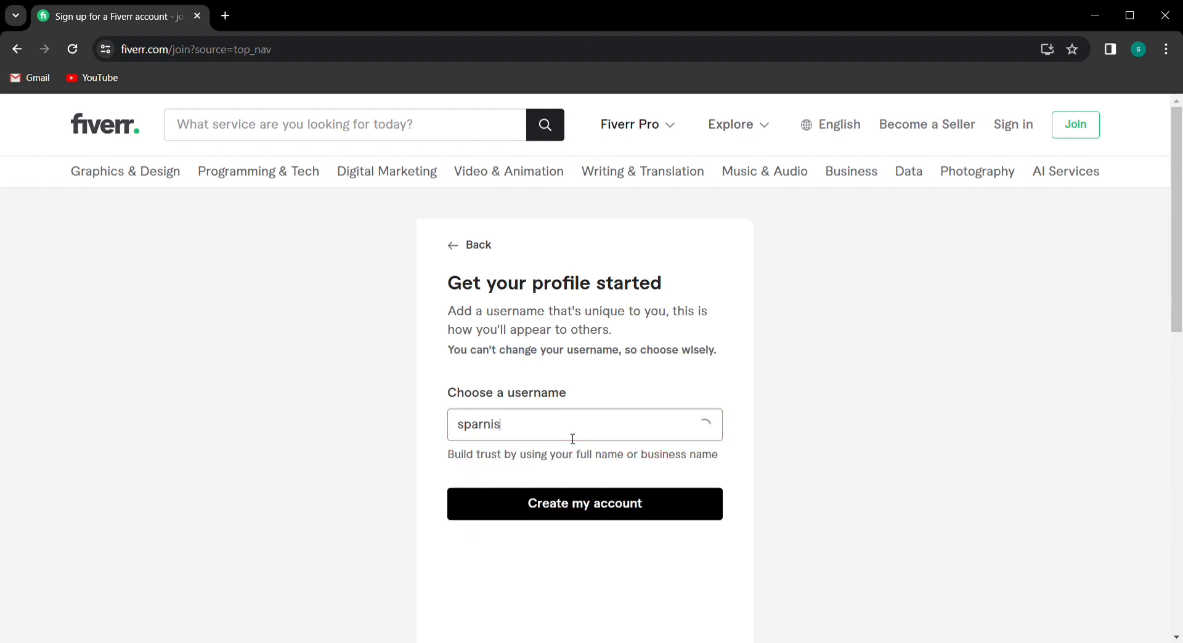
text(h99)
click(569, 490)
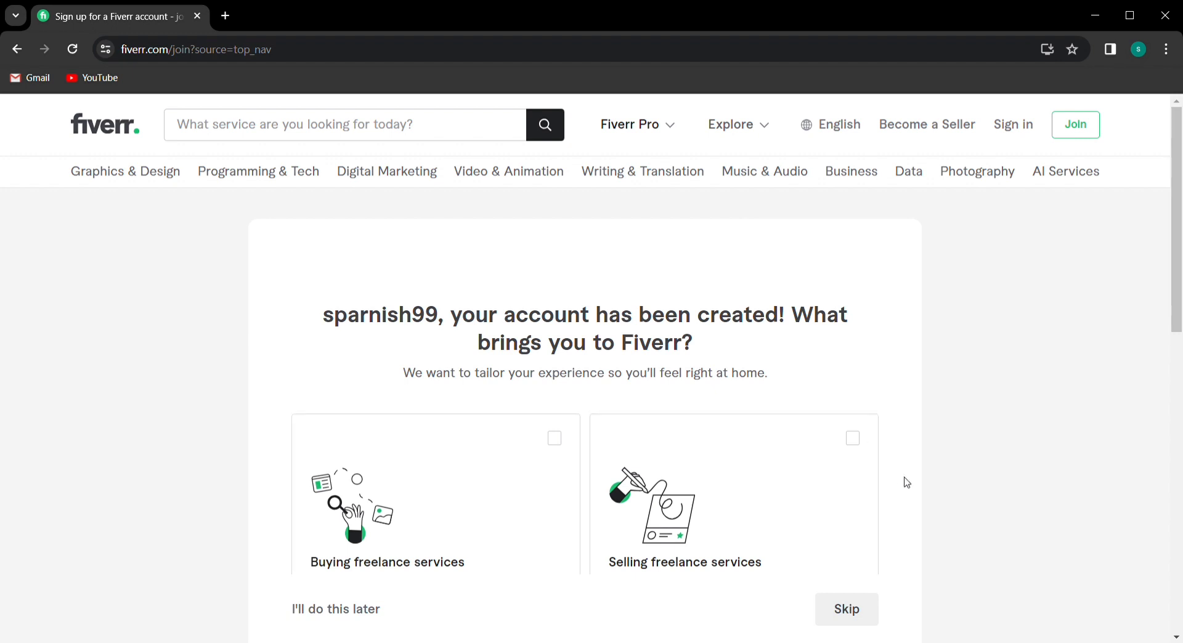
Choose Selling freelance services as the reason for joining and continue to the freelancer type question
scroll(907, 482, down, 2)
scroll(907, 483, down, 1)
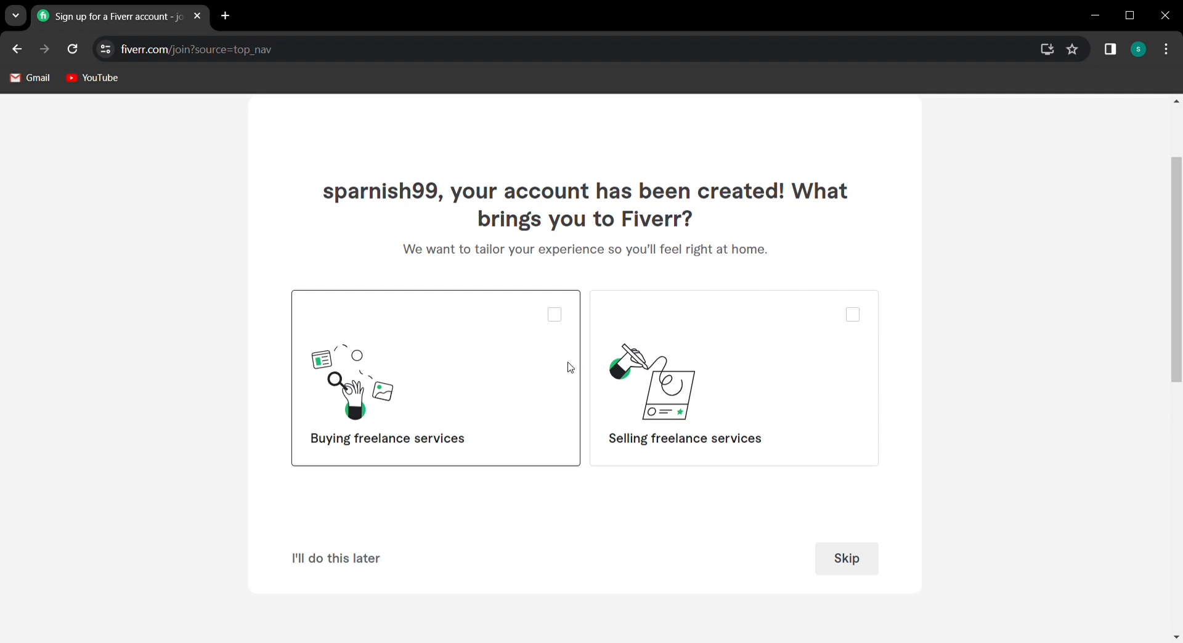
click(855, 319)
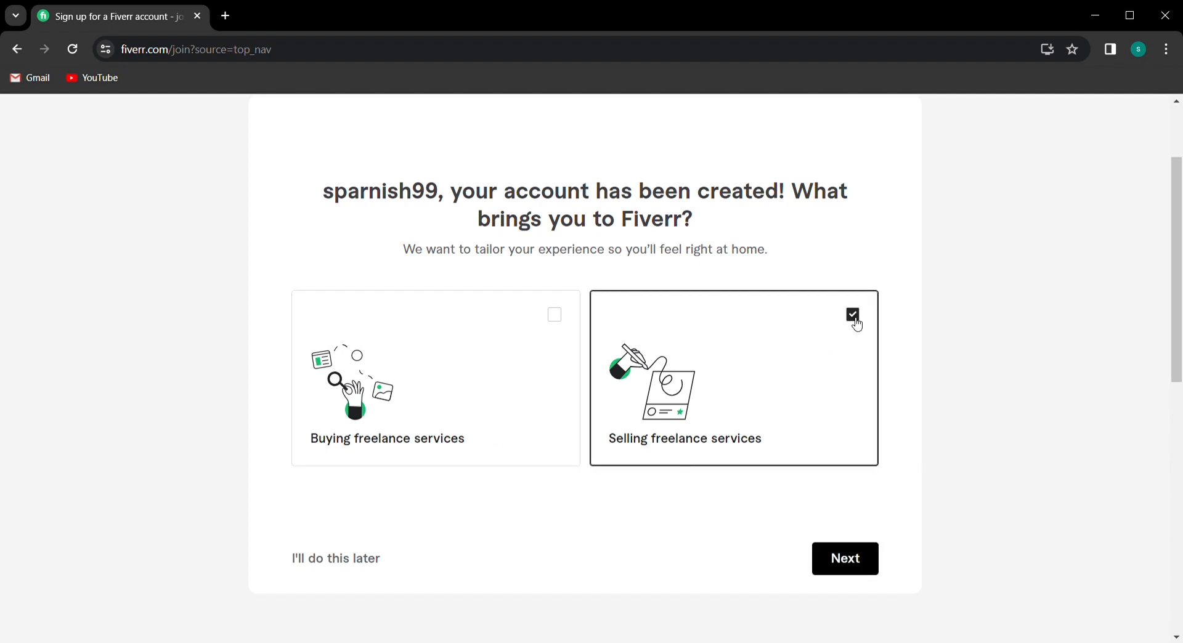
click(854, 570)
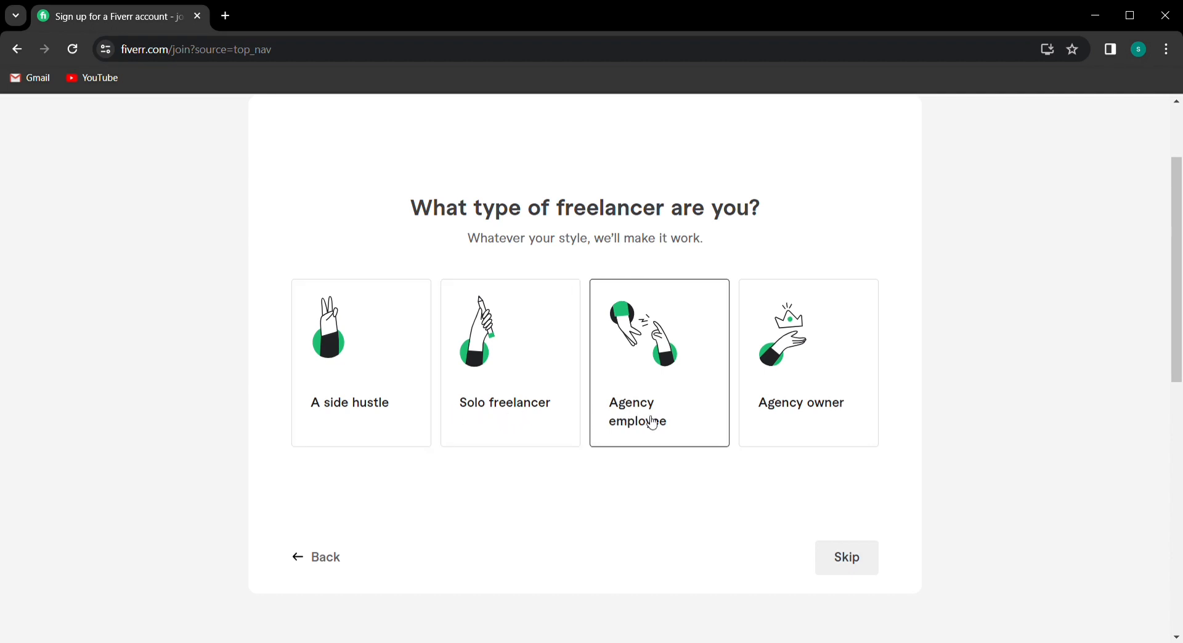
Choose A side hustle as the freelancer type and continue to the experience question
drag(652, 421, 330, 408)
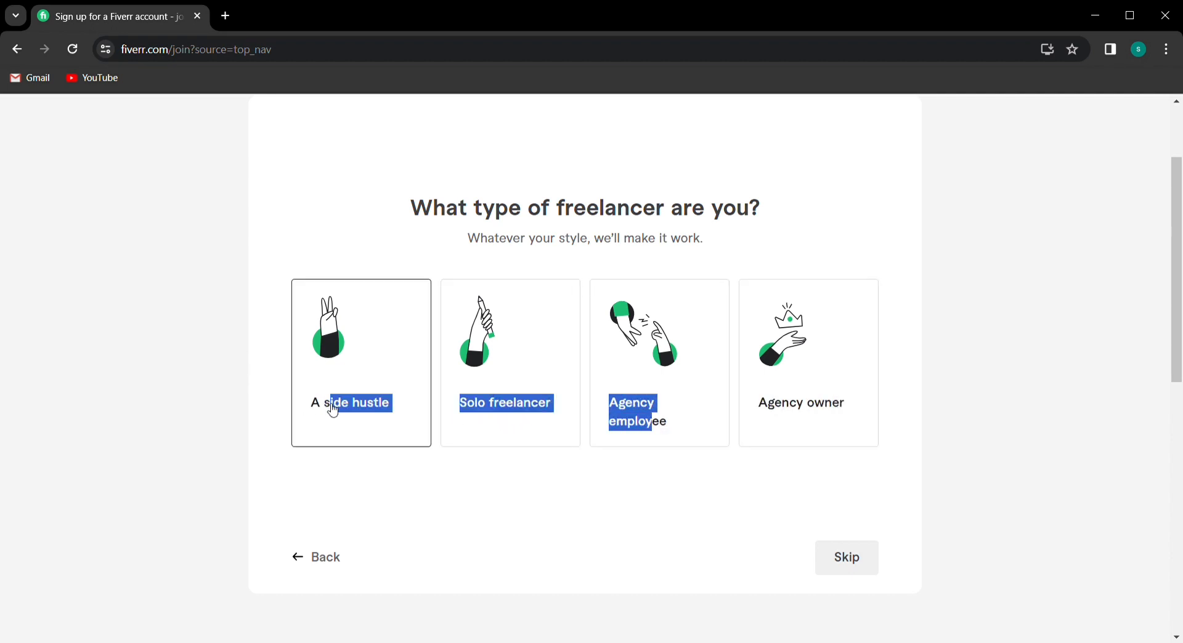
click(394, 354)
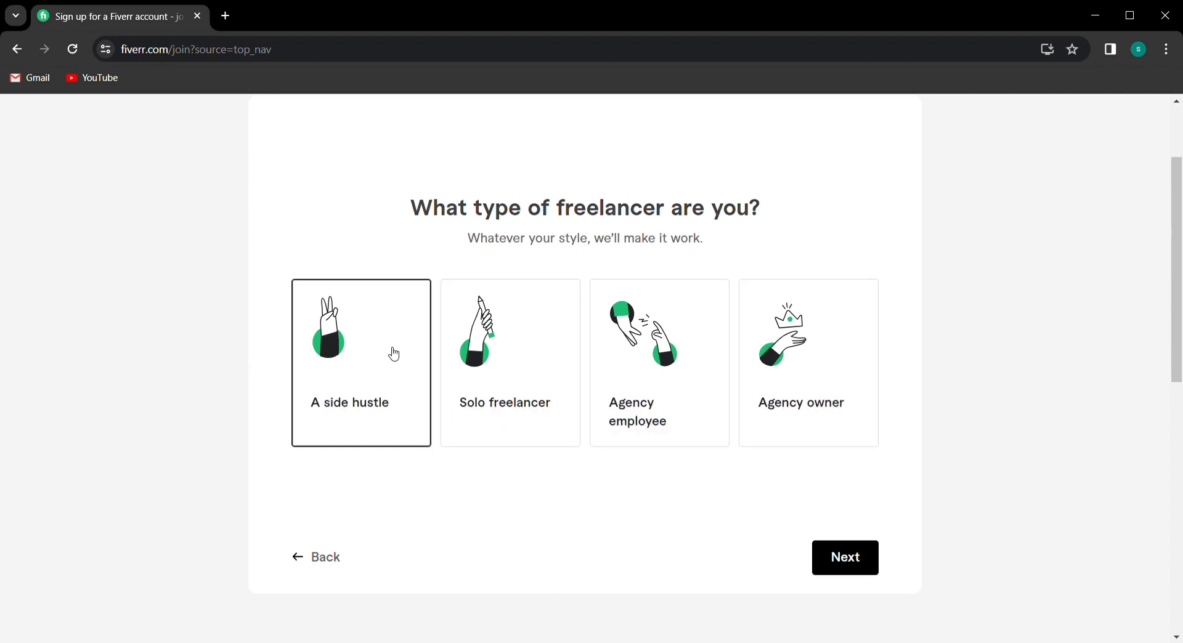
click(514, 353)
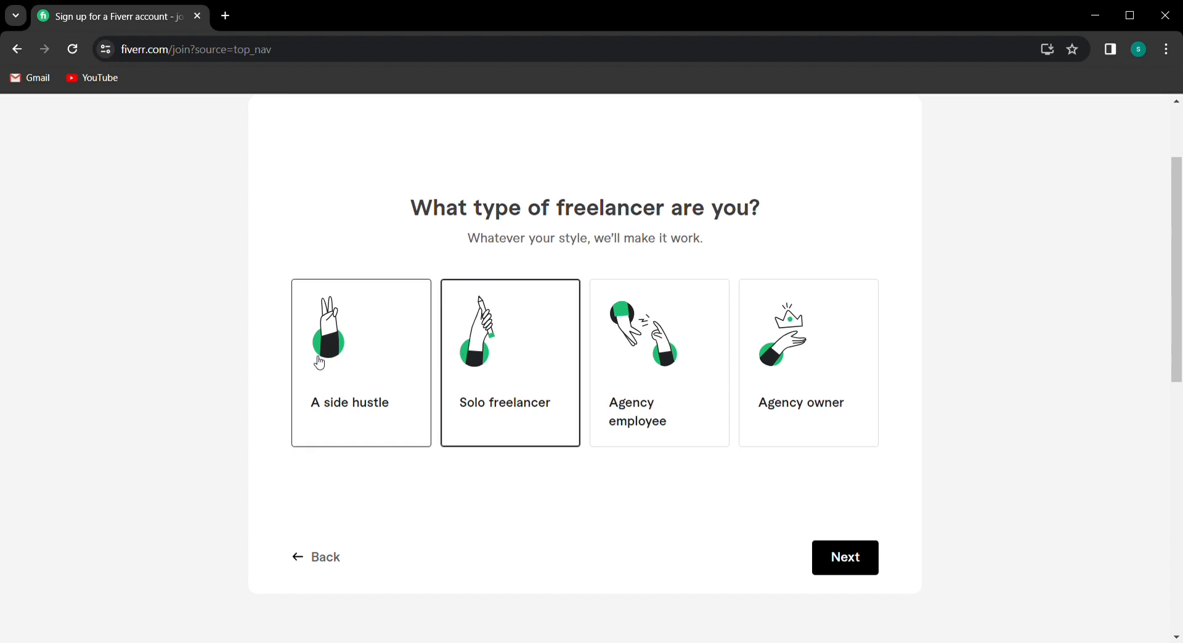
click(416, 349)
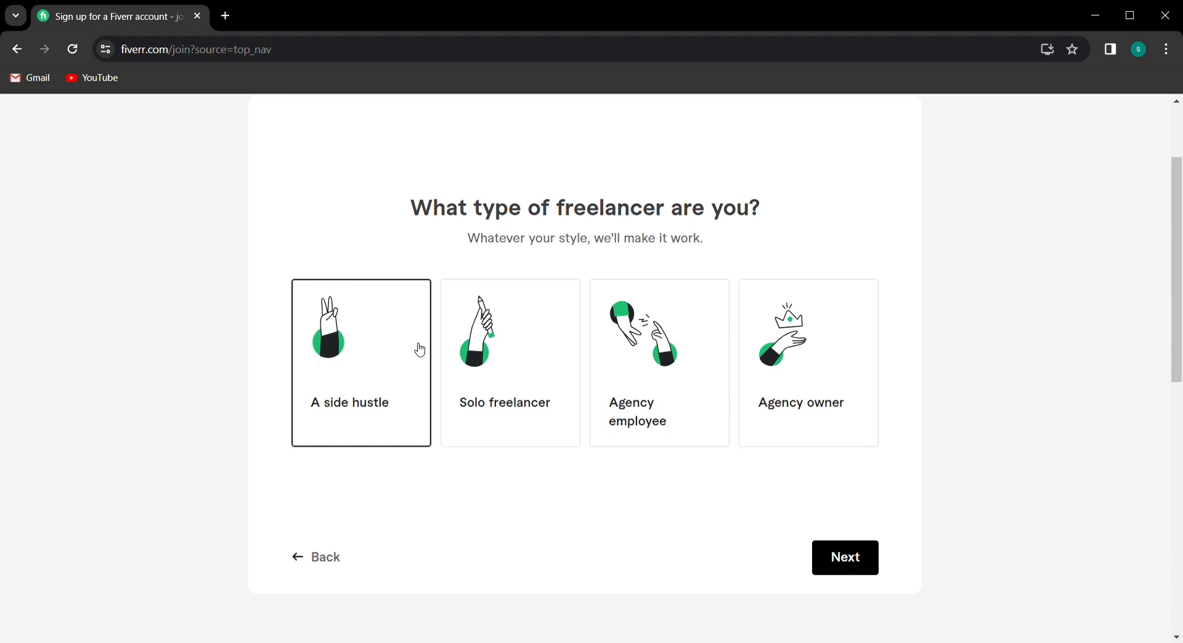
click(853, 567)
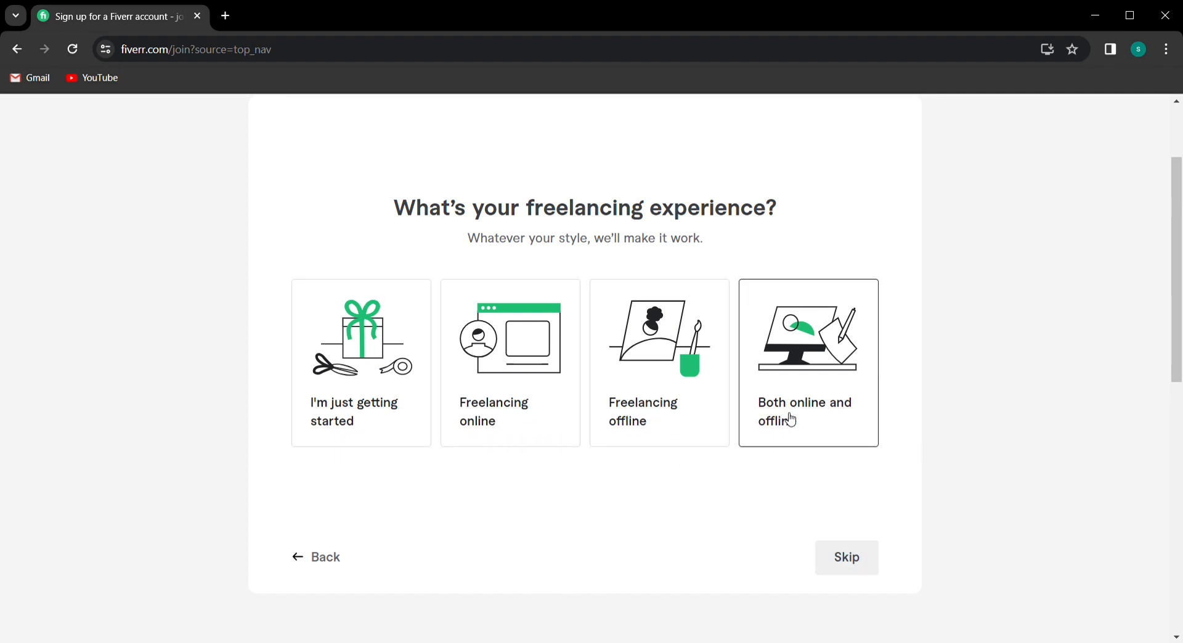
Set the freelancing experience to Both online and offline, finish the questionnaire, and proceed to completing the seller profile
click(832, 419)
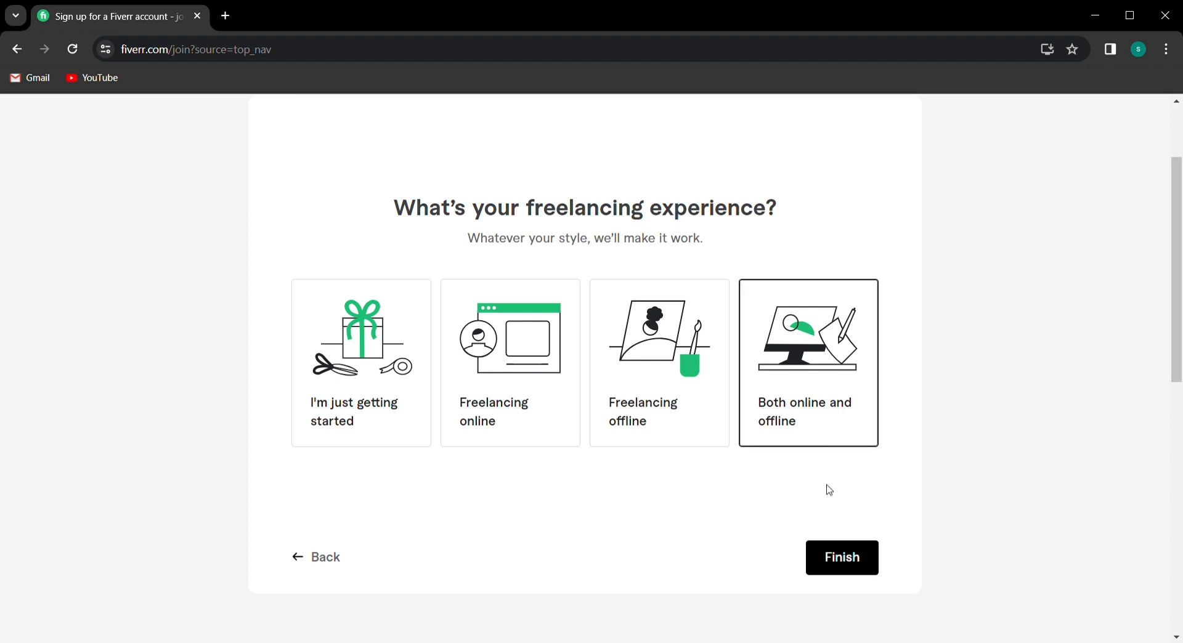
click(837, 557)
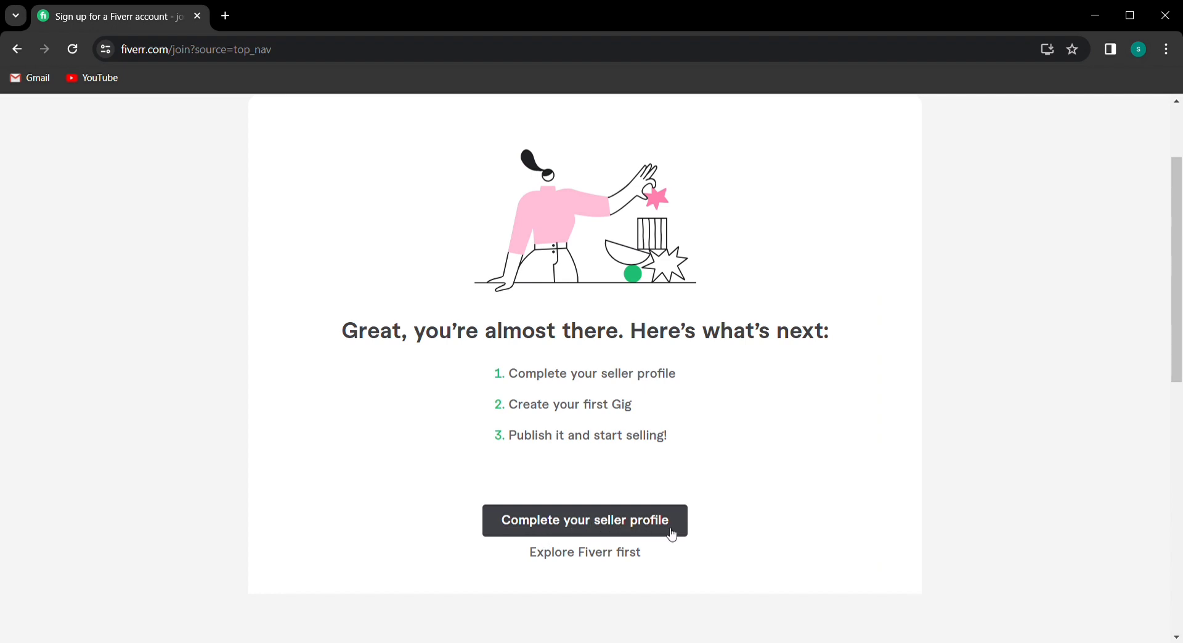
click(631, 530)
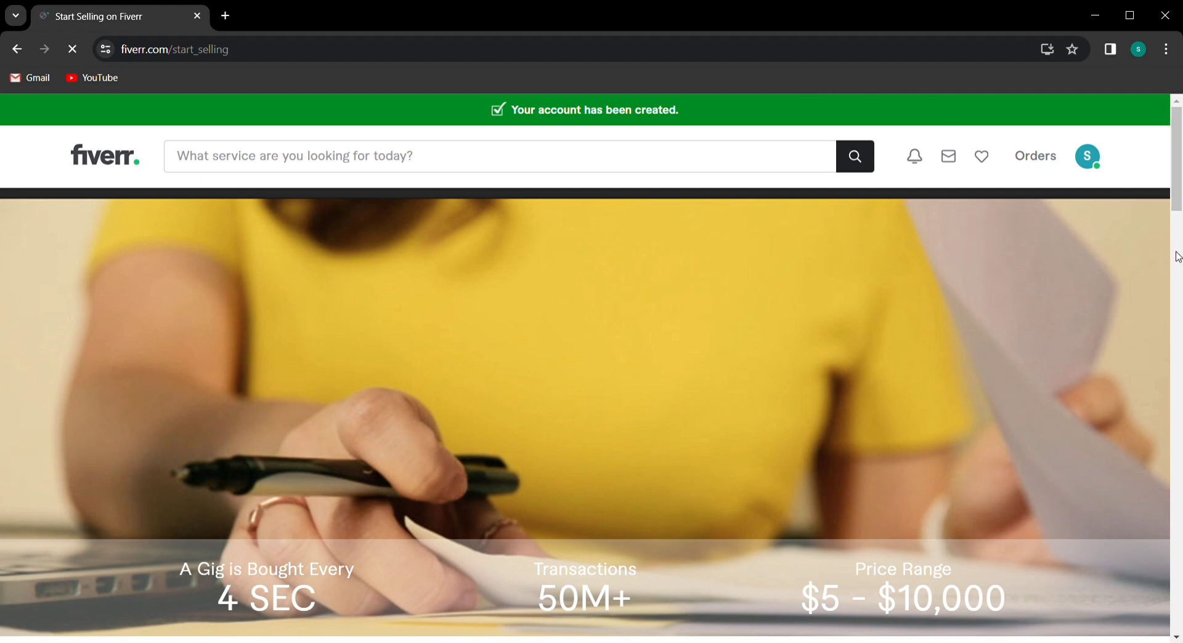
Try to search Fiverr's services for "data entry" from the start selling page
click(1177, 345)
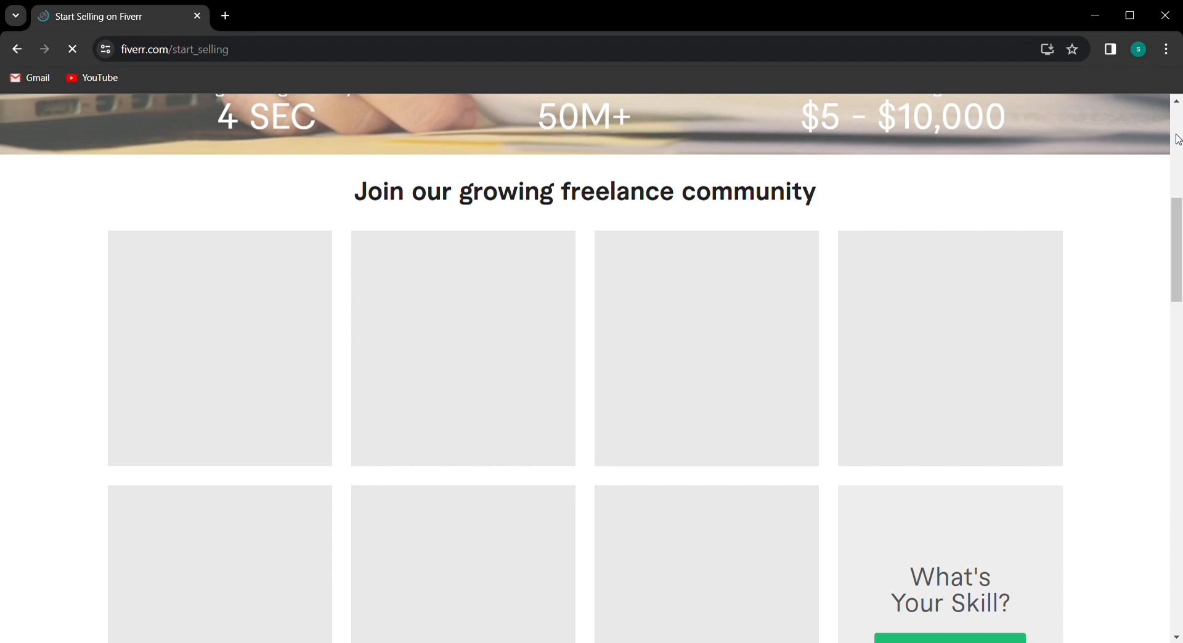
click(1177, 138)
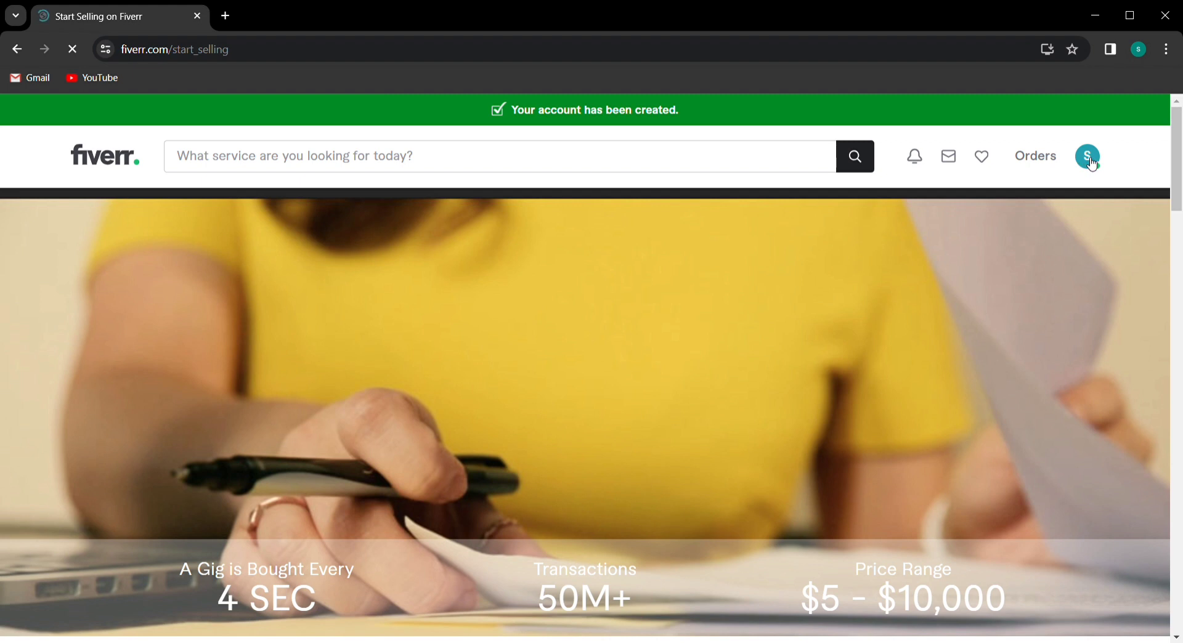
click(506, 160)
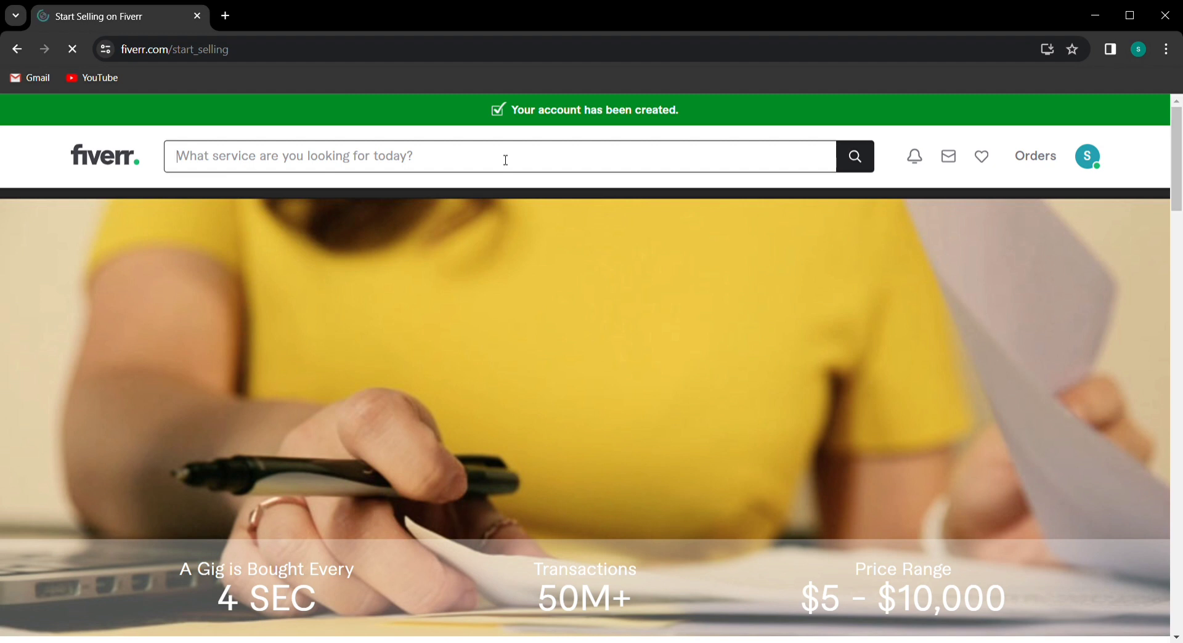
text(dat)
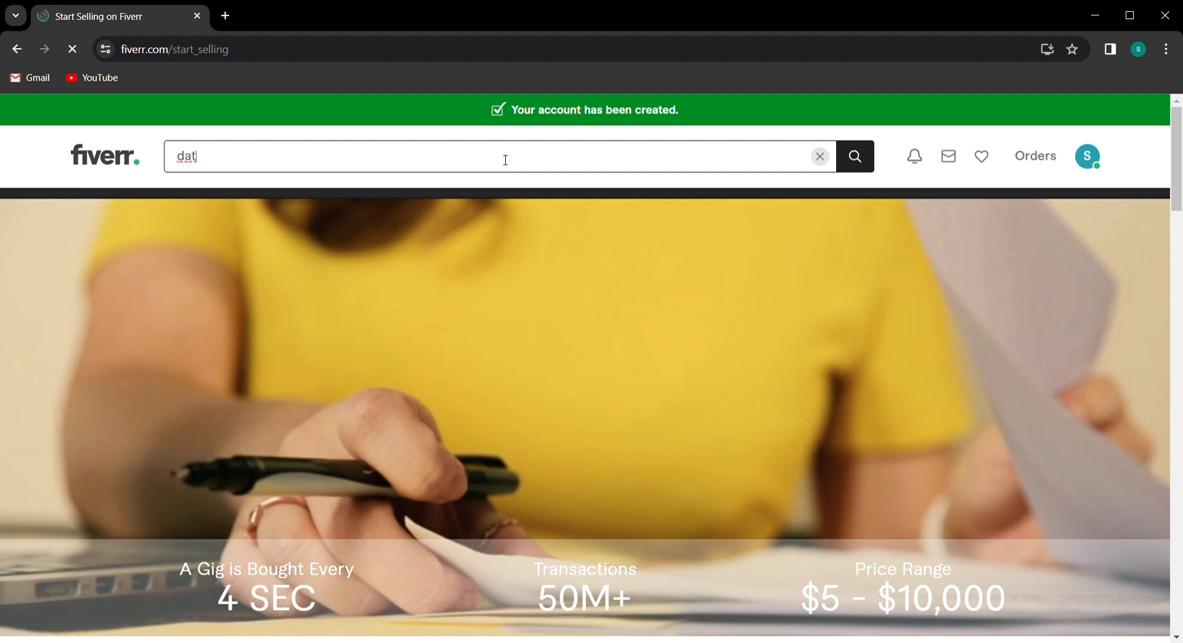
text(a entry)
key(Return)
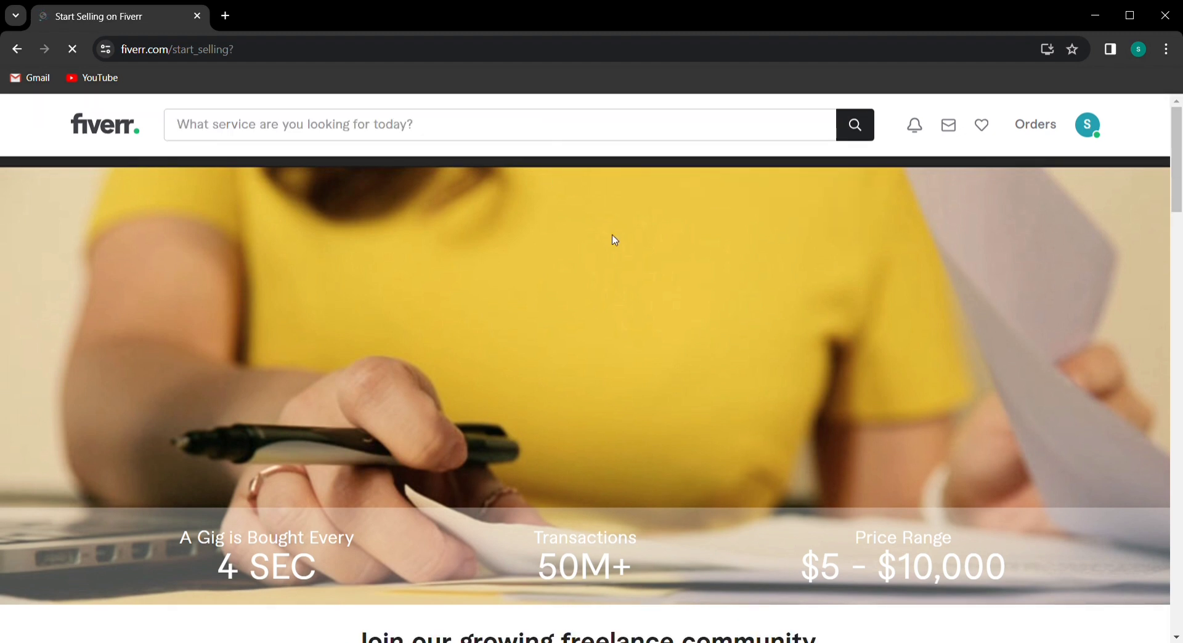
Look through the freelance community categories on the start selling page
click(1177, 476)
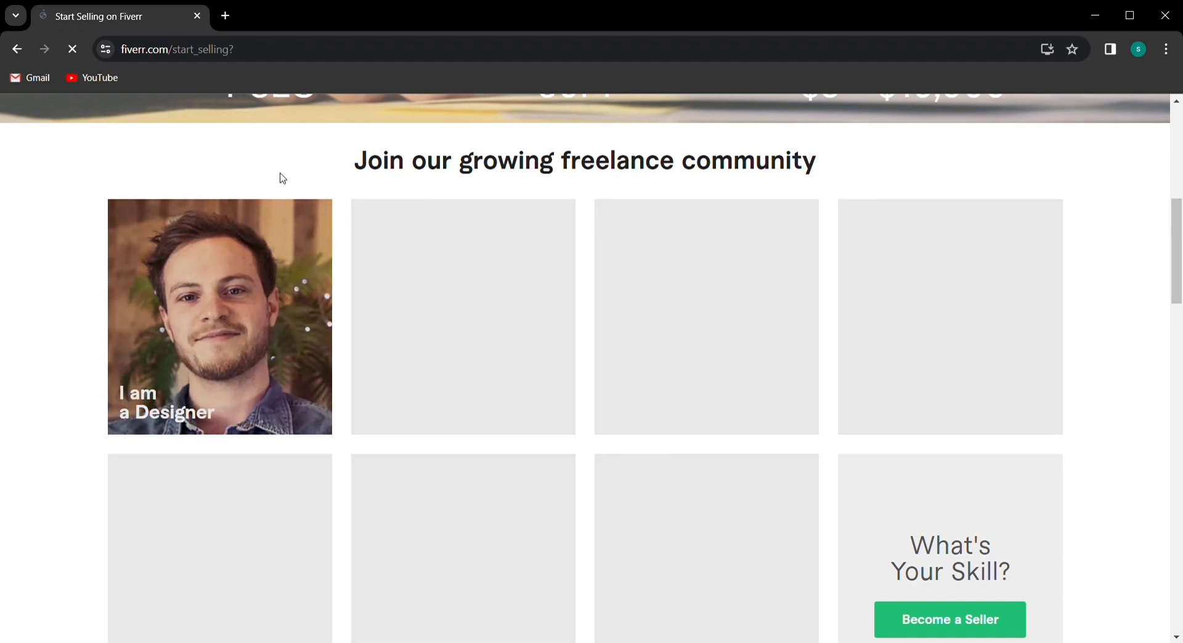
scroll(281, 178, up, 8)
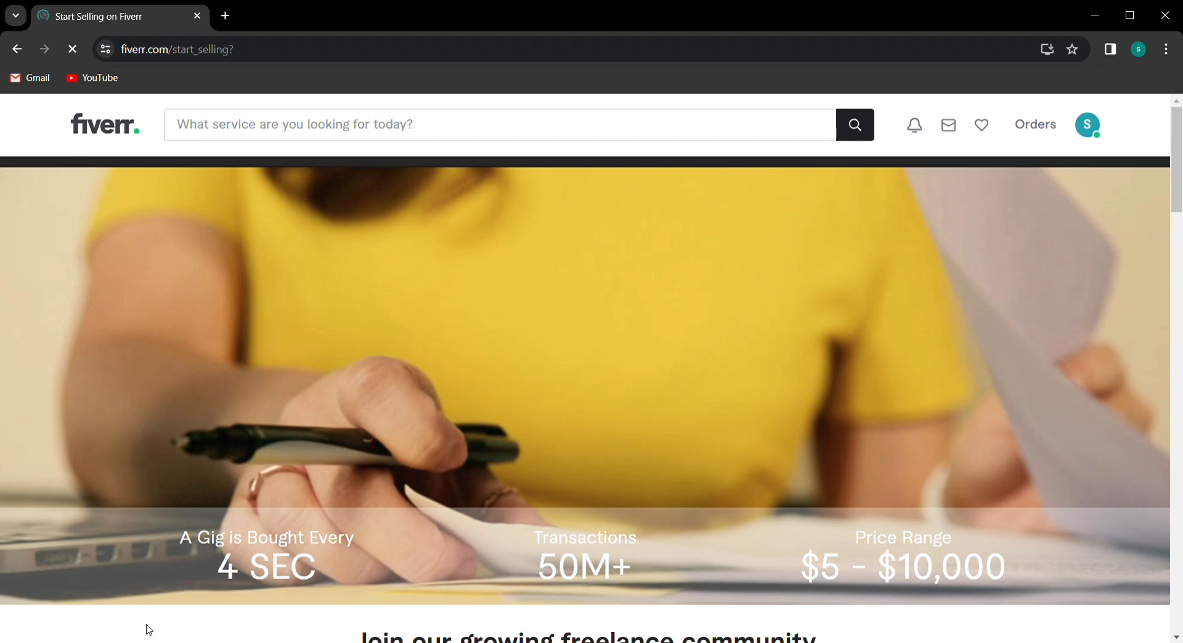
scroll(148, 630, down, 5)
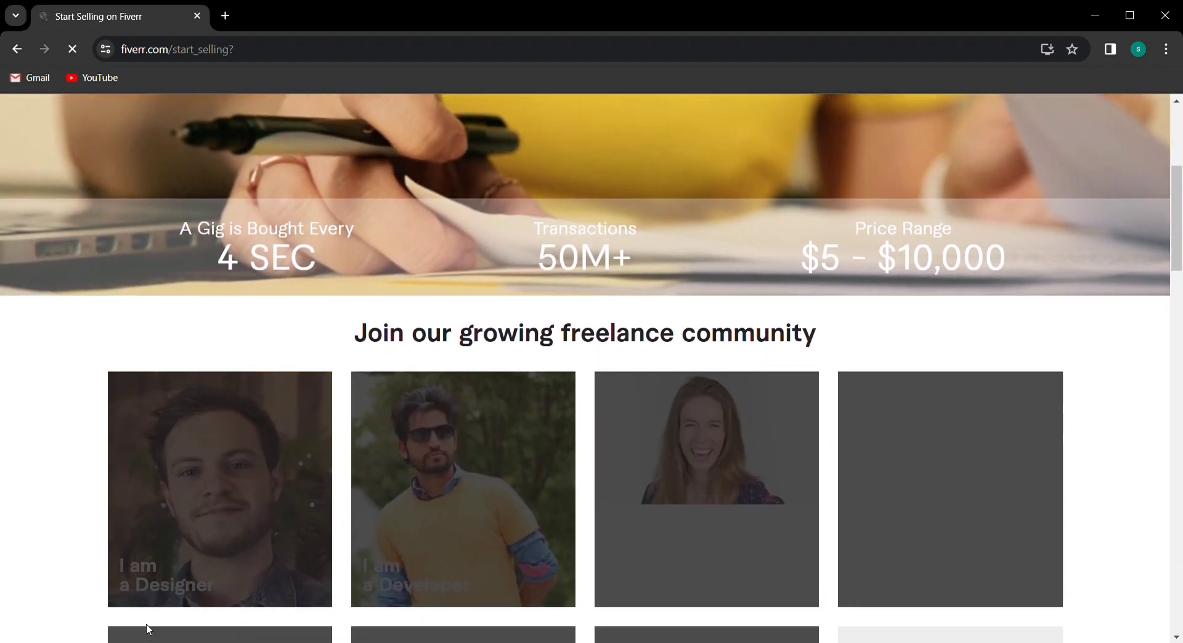
scroll(147, 629, down, 1)
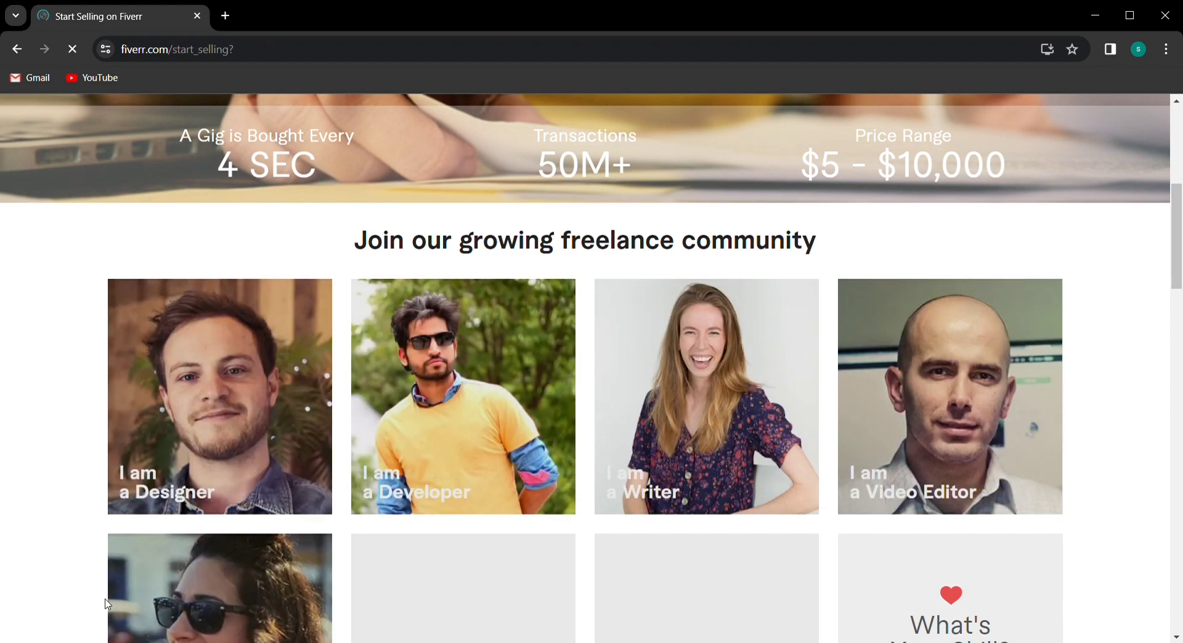
scroll(99, 603, down, 3)
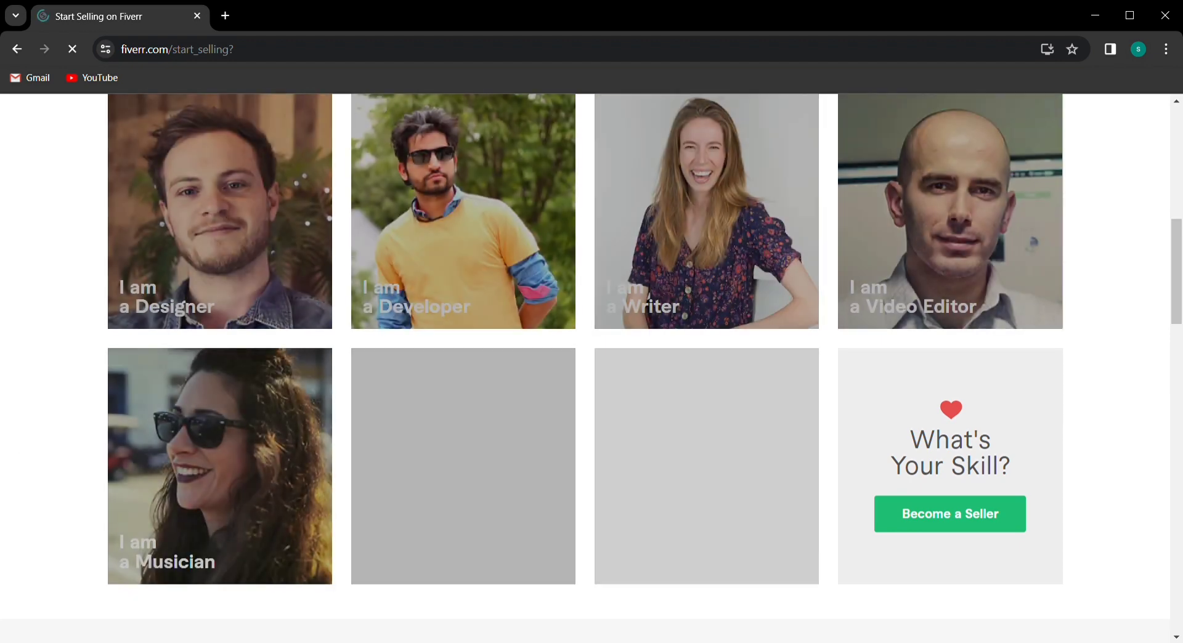
scroll(40, 400, up, 1)
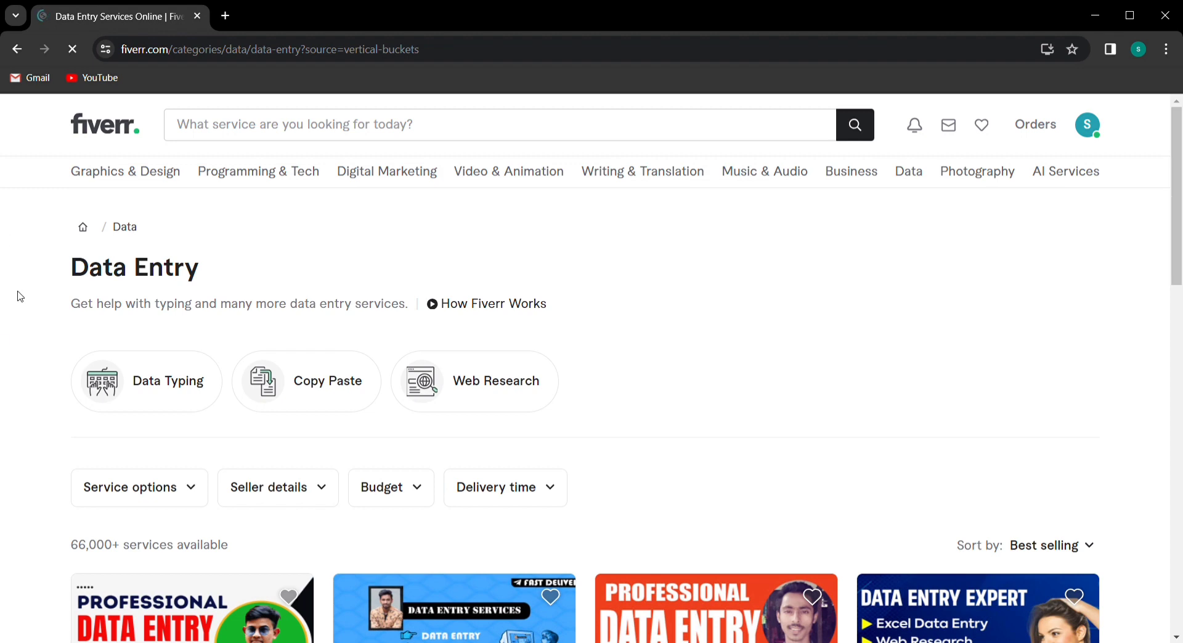
Examine the Data Entry category's service listings, comparing the gig titles, seller levels, ratings and starting prices
scroll(29, 356, down, 5)
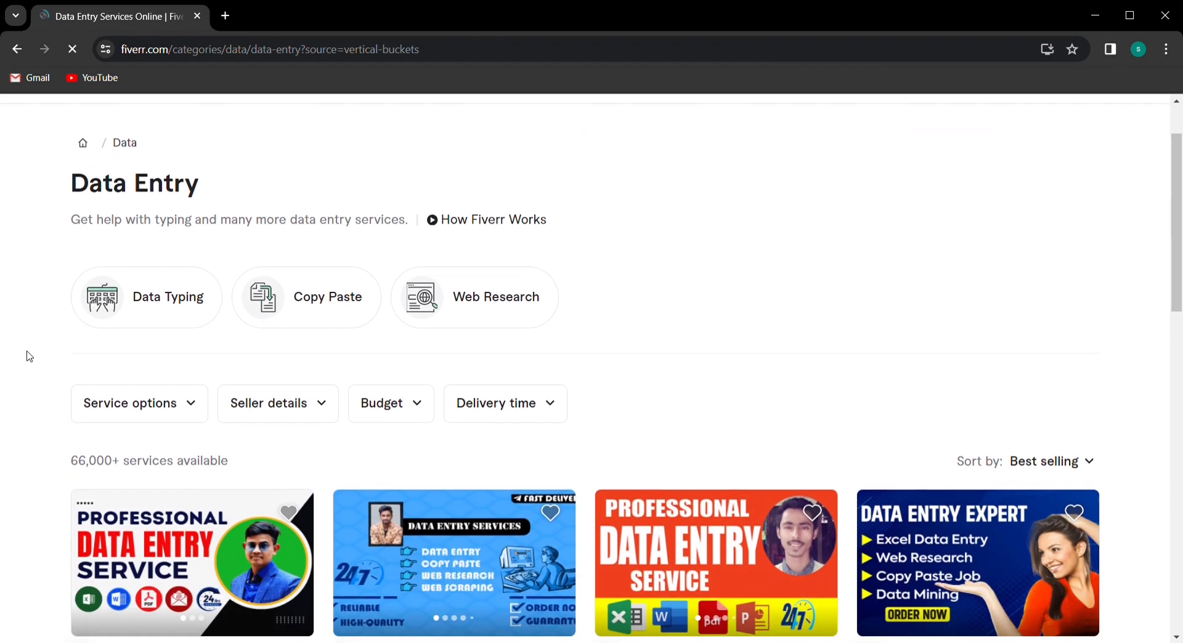
scroll(29, 356, down, 1)
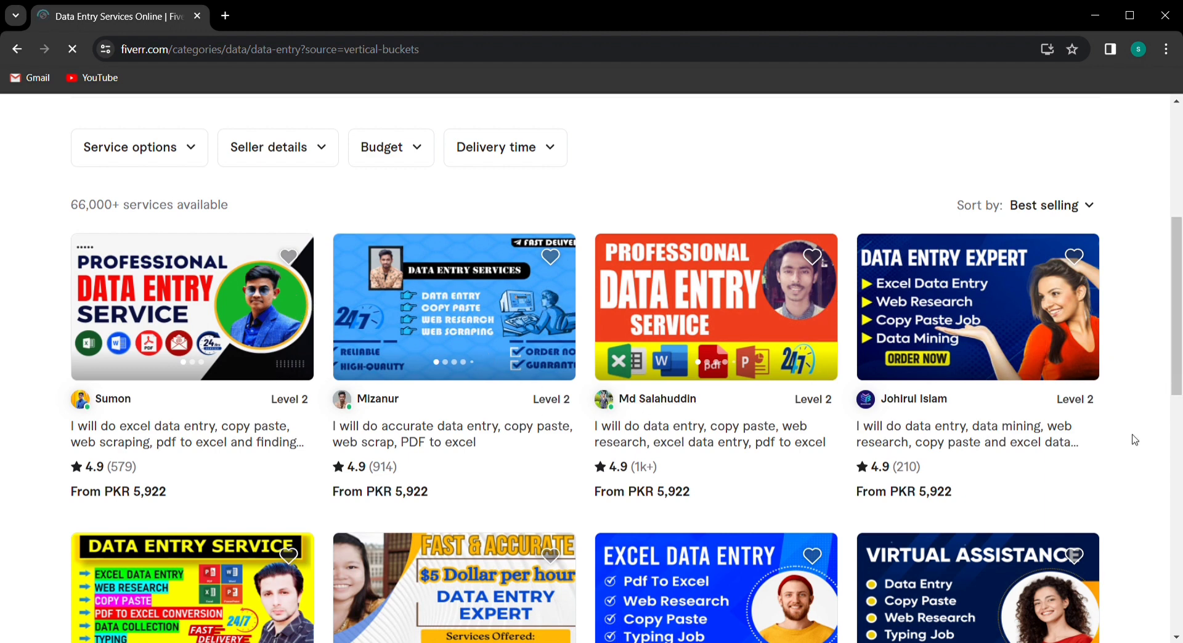
scroll(1134, 440, down, 5)
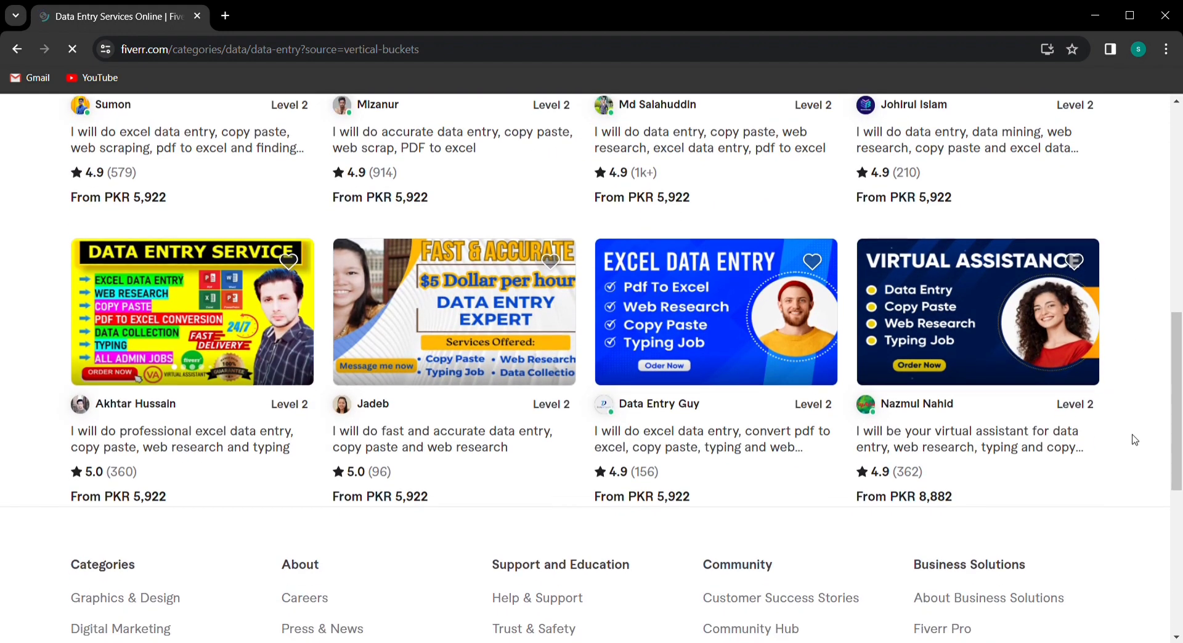
scroll(1134, 440, up, 5)
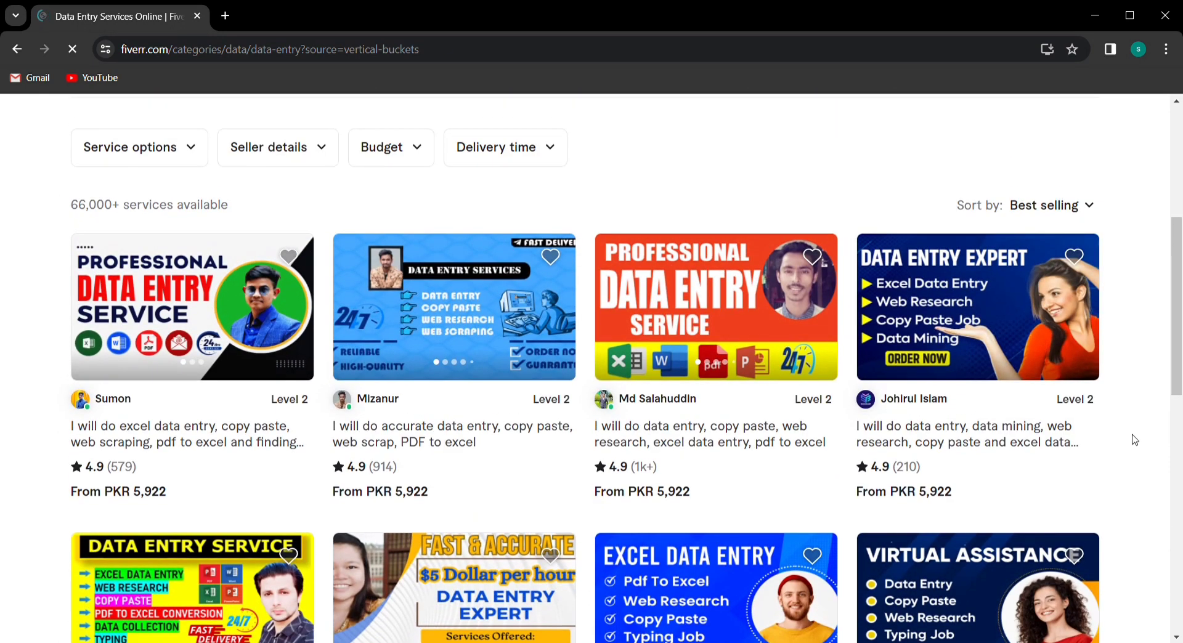
scroll(1134, 439, down, 3)
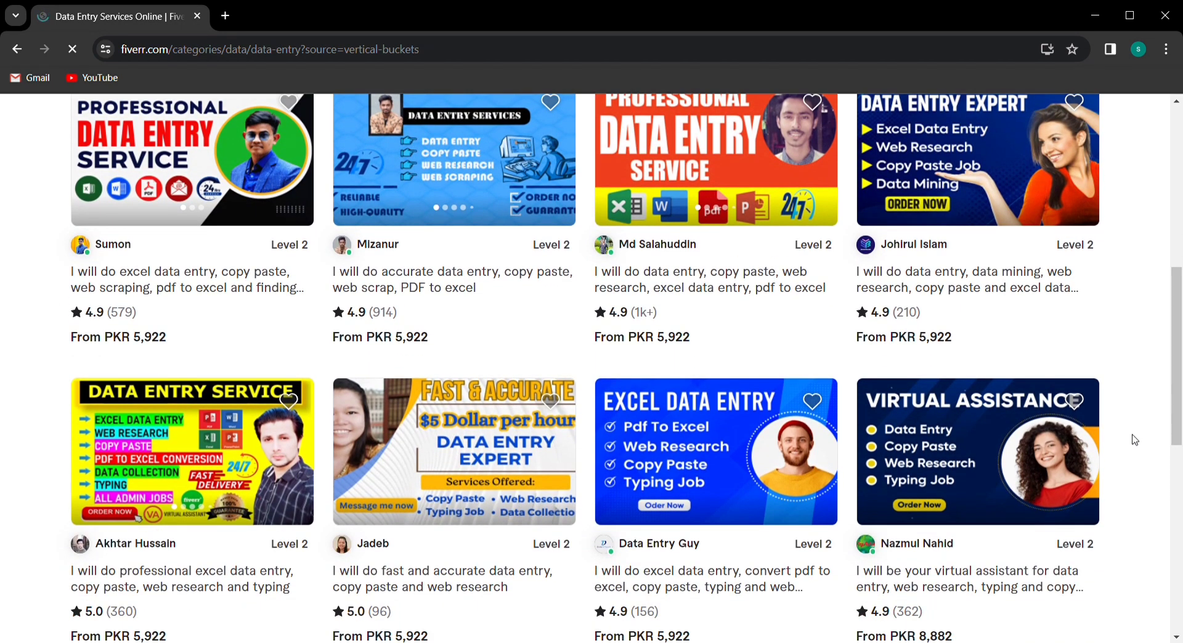
mouse_move(311, 153)
mouse_move(297, 459)
scroll(321, 356, down, 2)
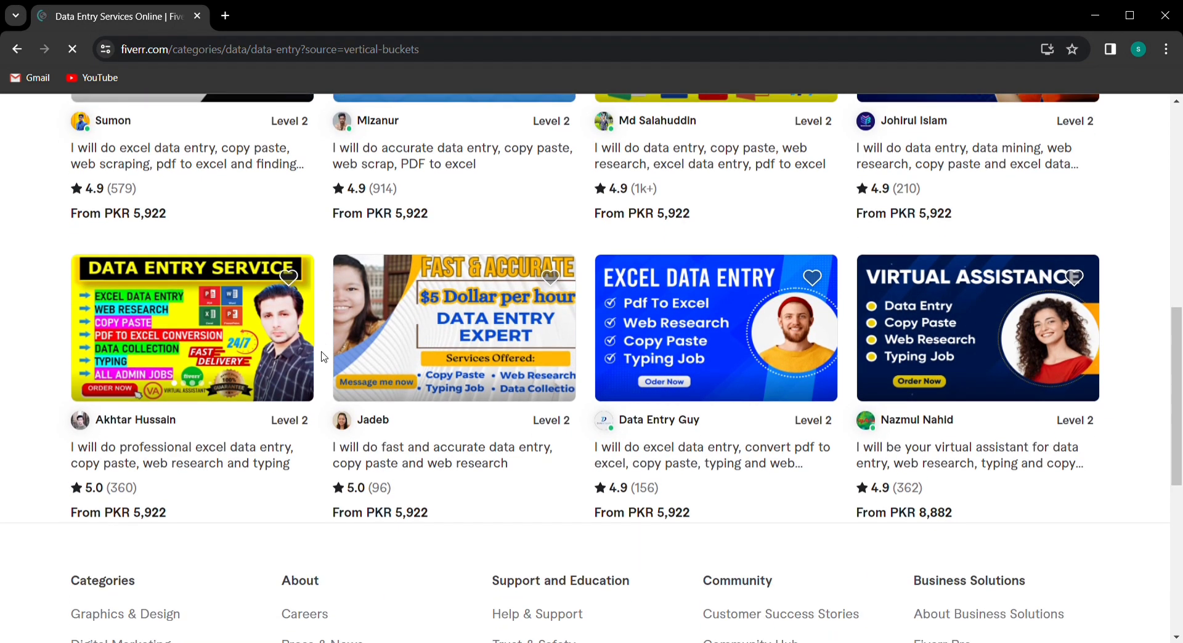
scroll(321, 356, up, 3)
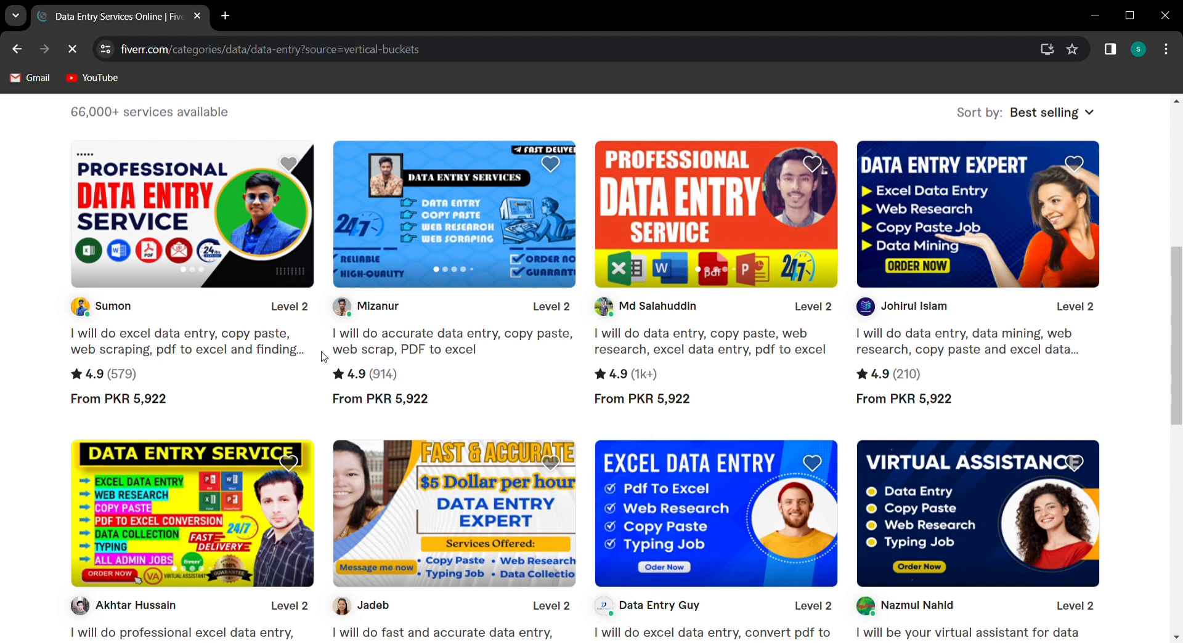
scroll(321, 357, down, 1)
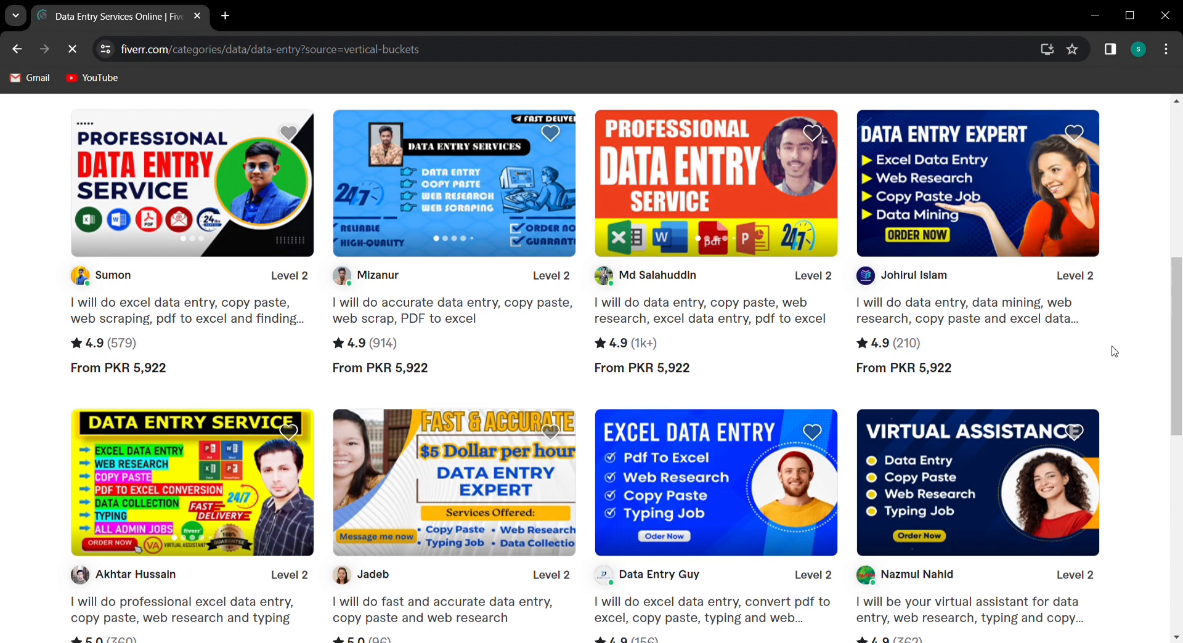
scroll(1127, 360, down, 5)
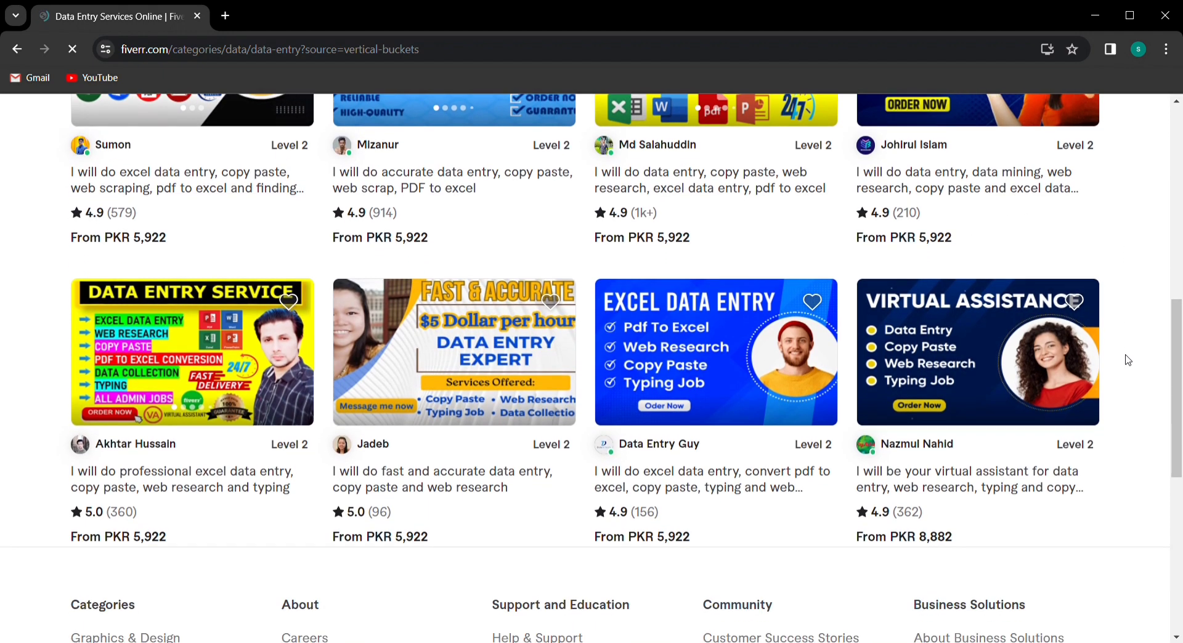
scroll(1128, 360, down, 1)
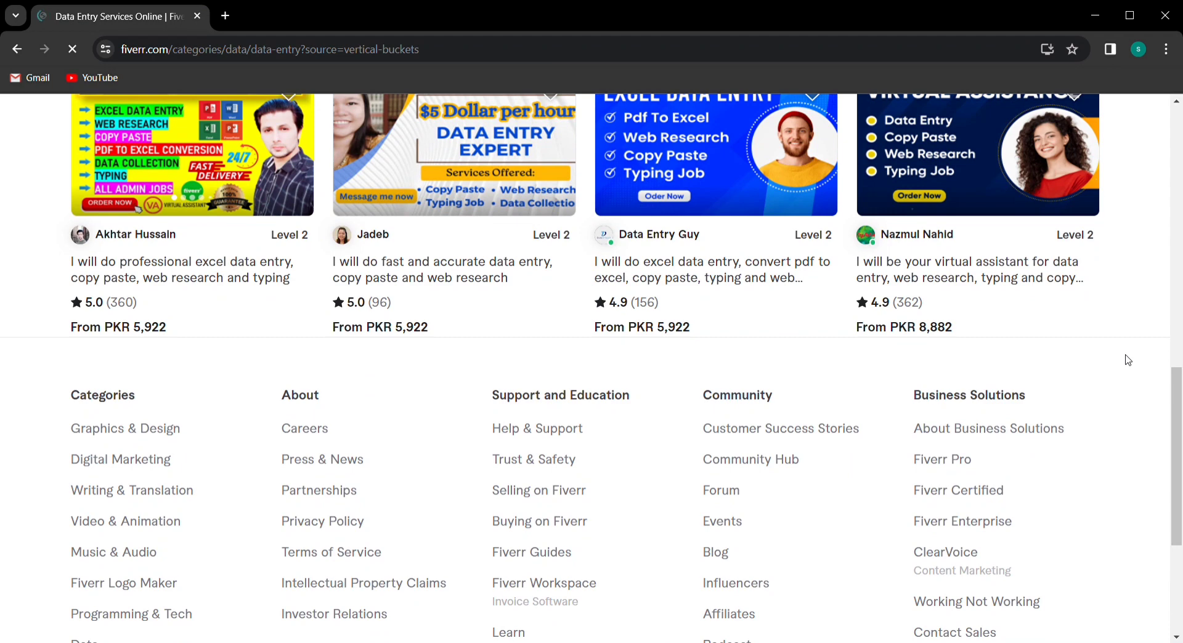
scroll(1128, 360, up, 1)
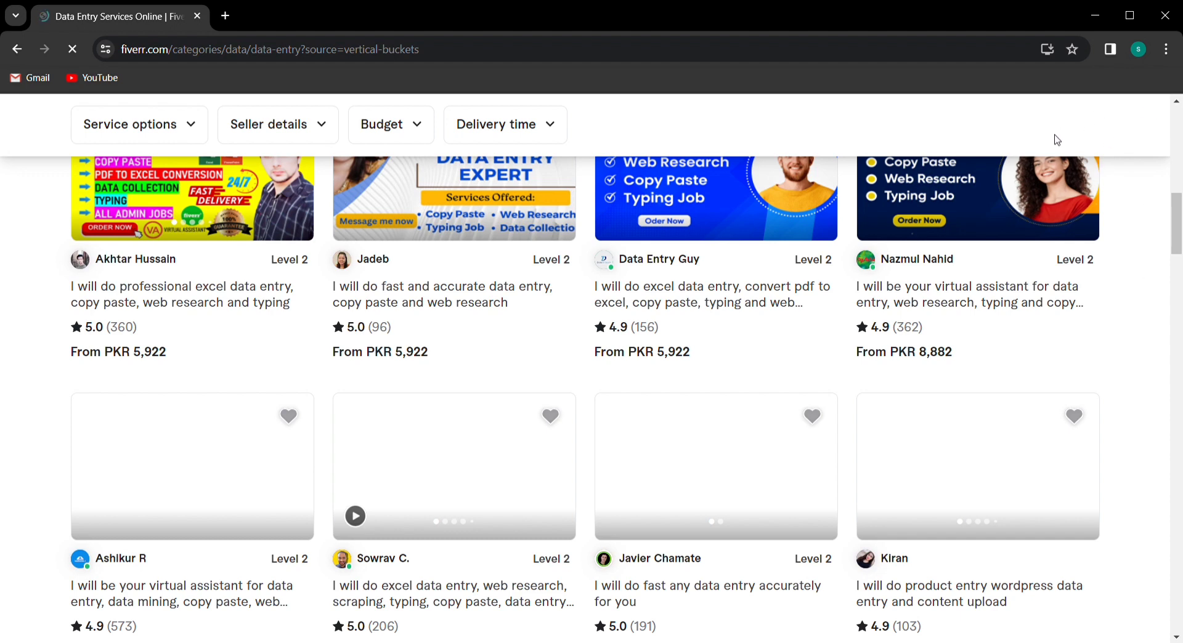
scroll(885, 319, up, 8)
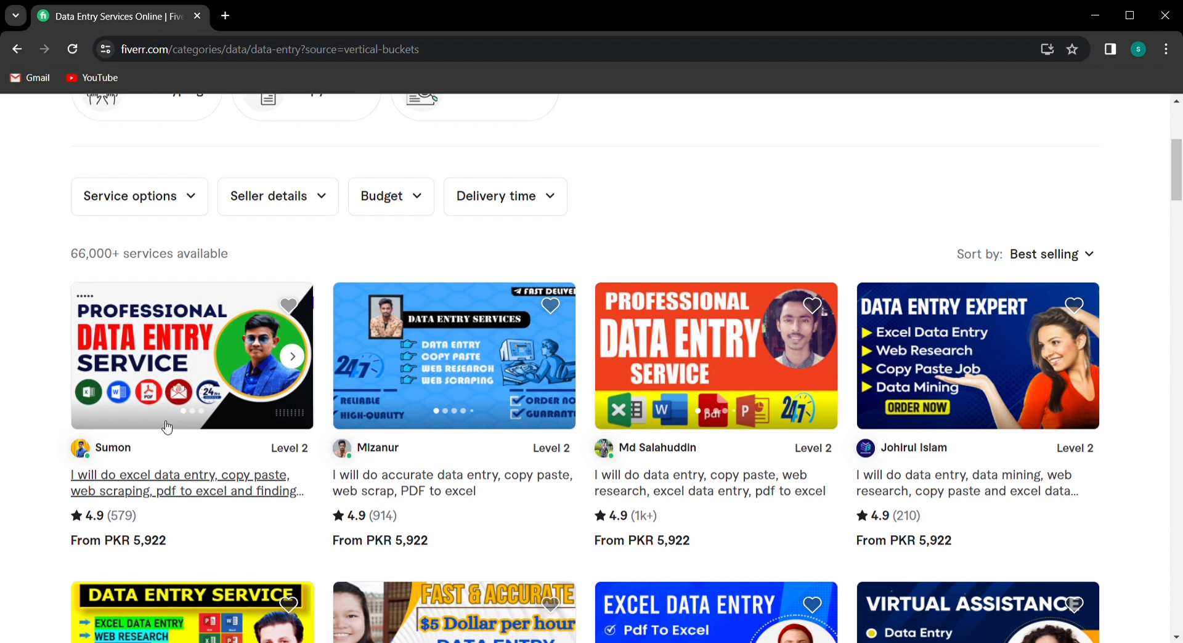
scroll(166, 426, down, 3)
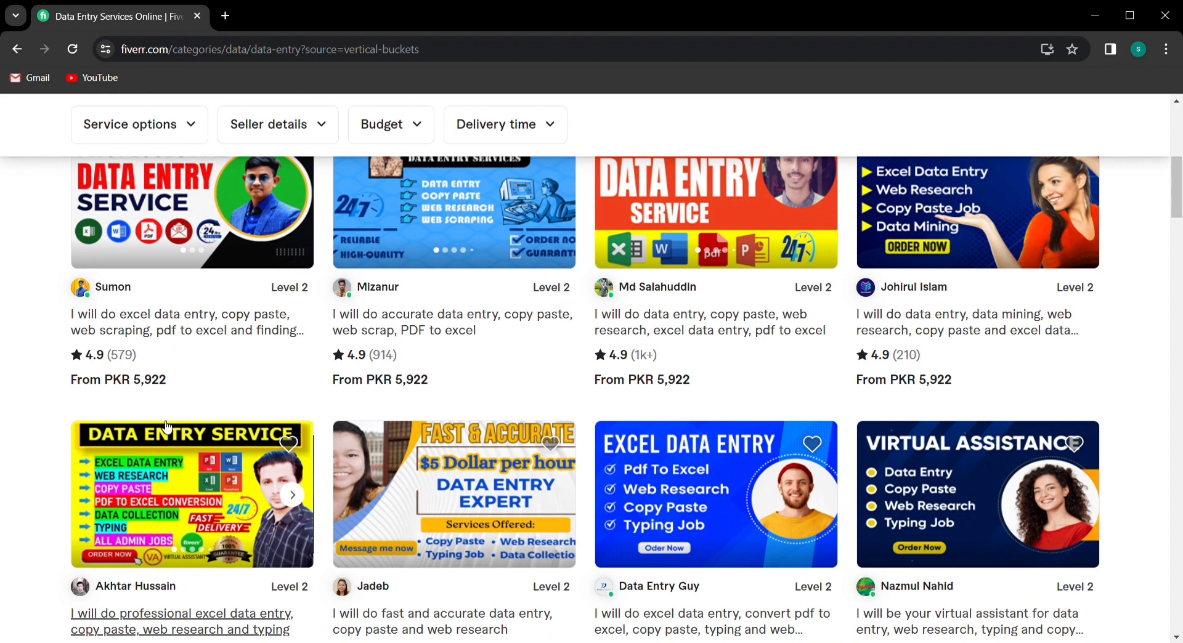
scroll(166, 427, up, 1)
scroll(167, 425, up, 4)
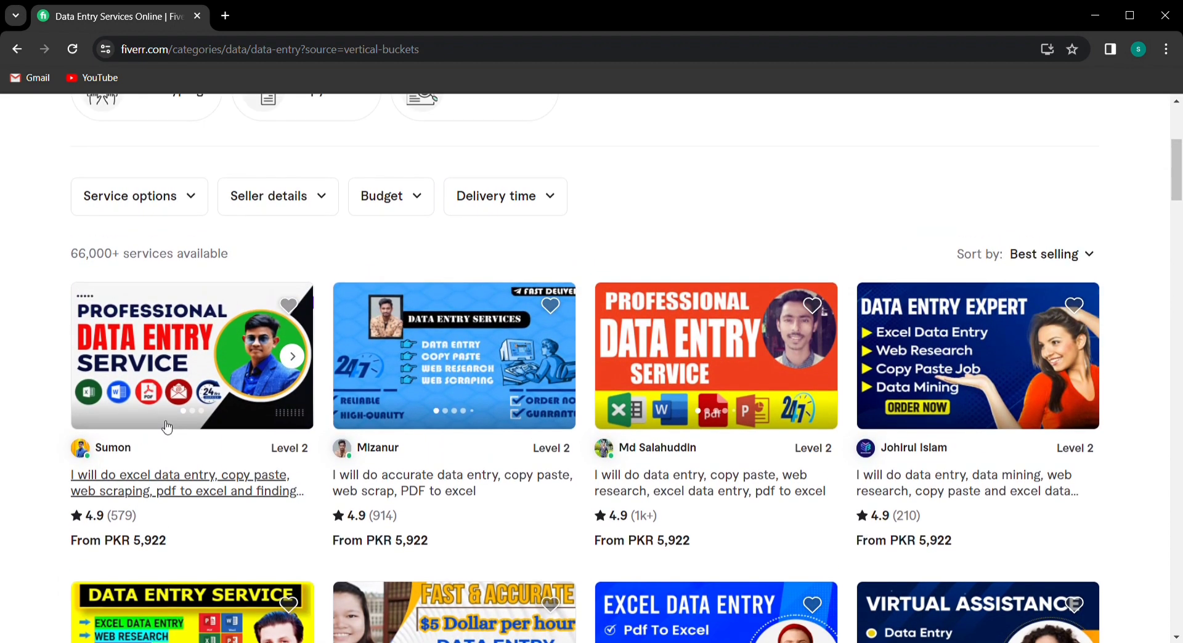
scroll(168, 426, up, 2)
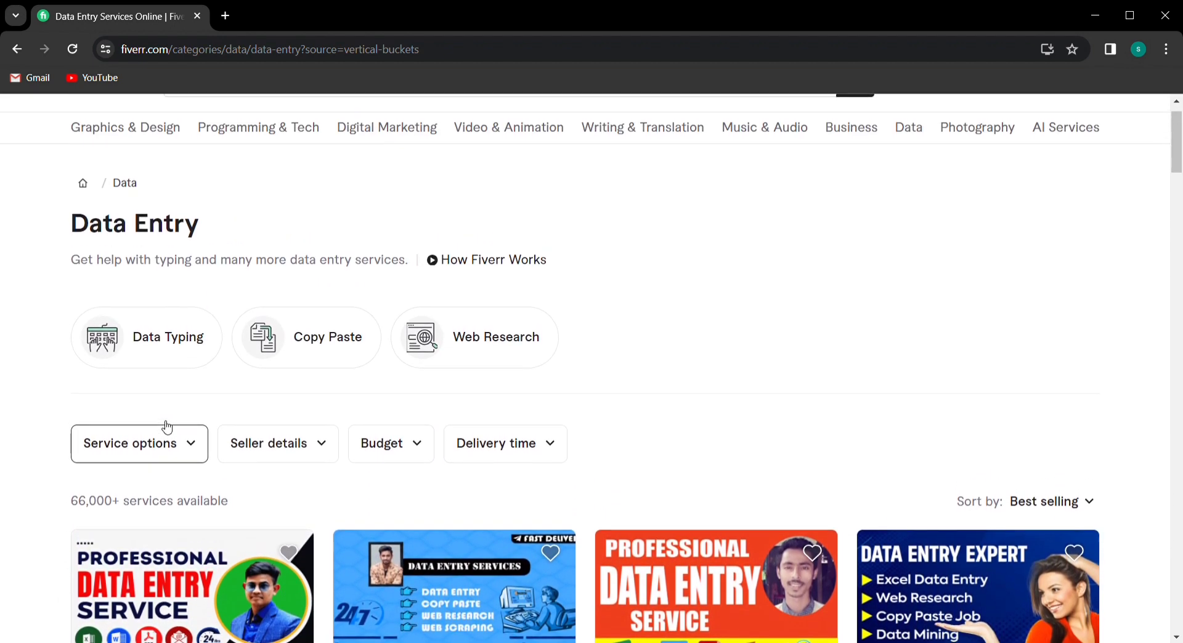
scroll(164, 425, up, 1)
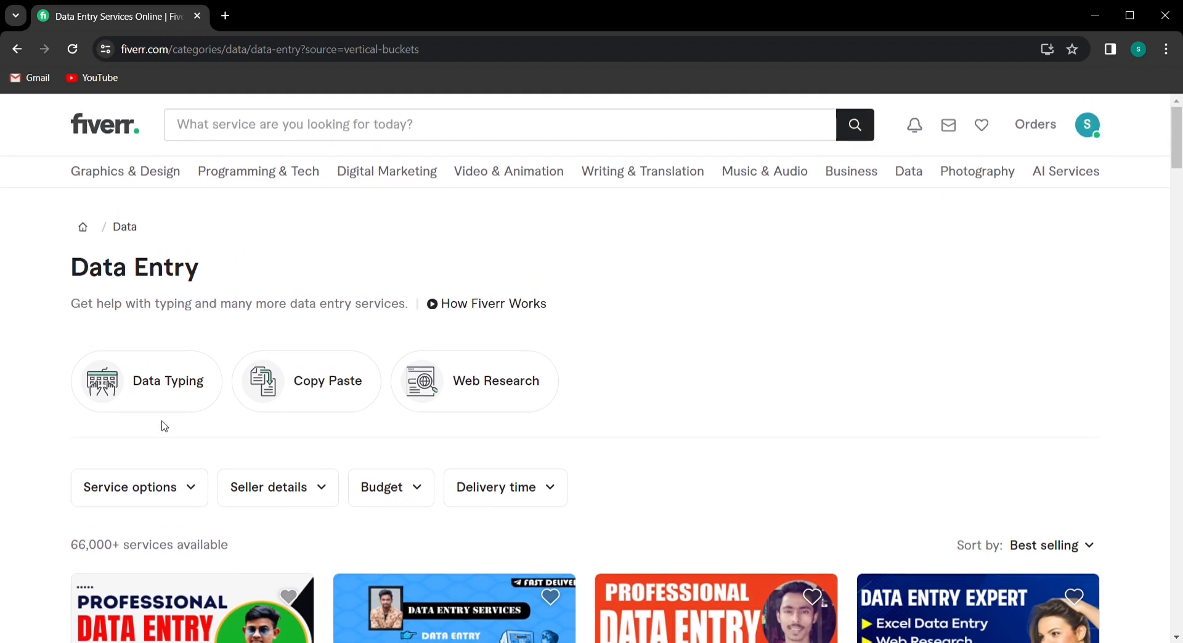